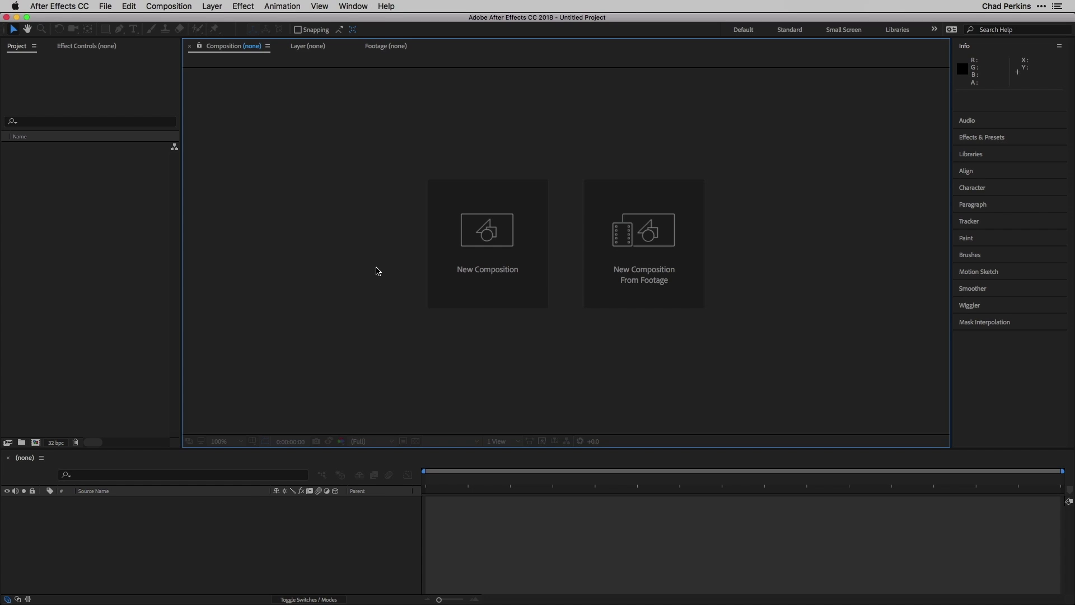
Create a new 1280 x 720 px composition at 23.976 frames per second with a duration of 0:00:10:01.
click(80, 262)
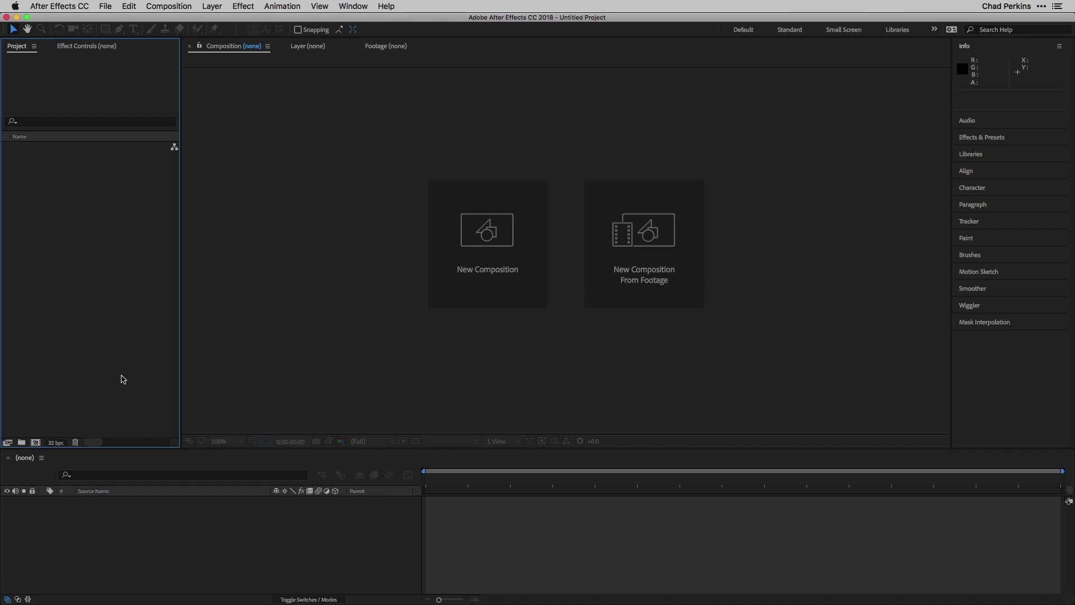
click(35, 443)
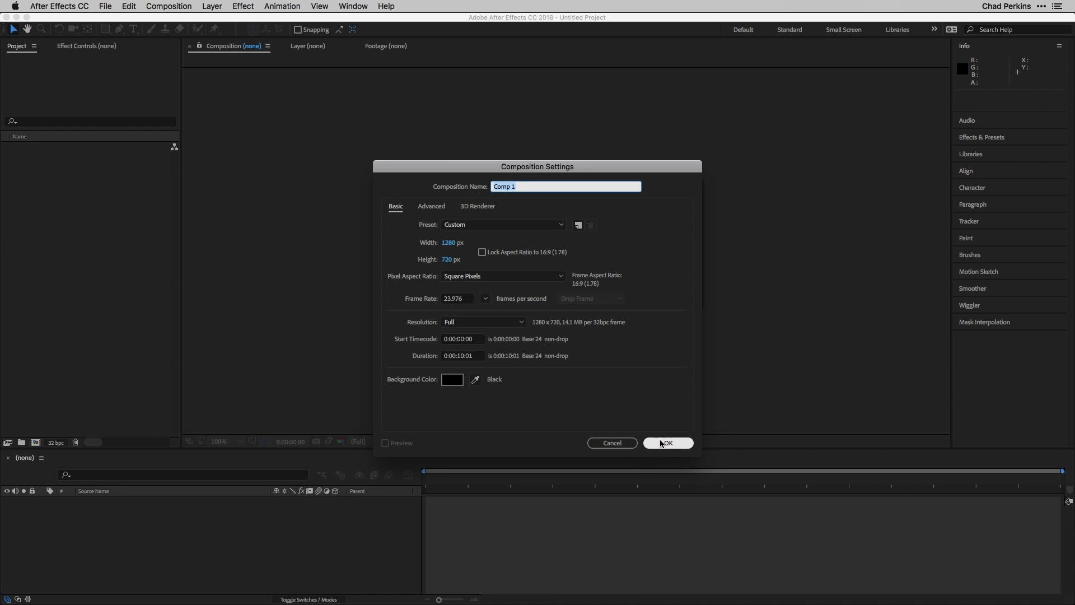
click(669, 444)
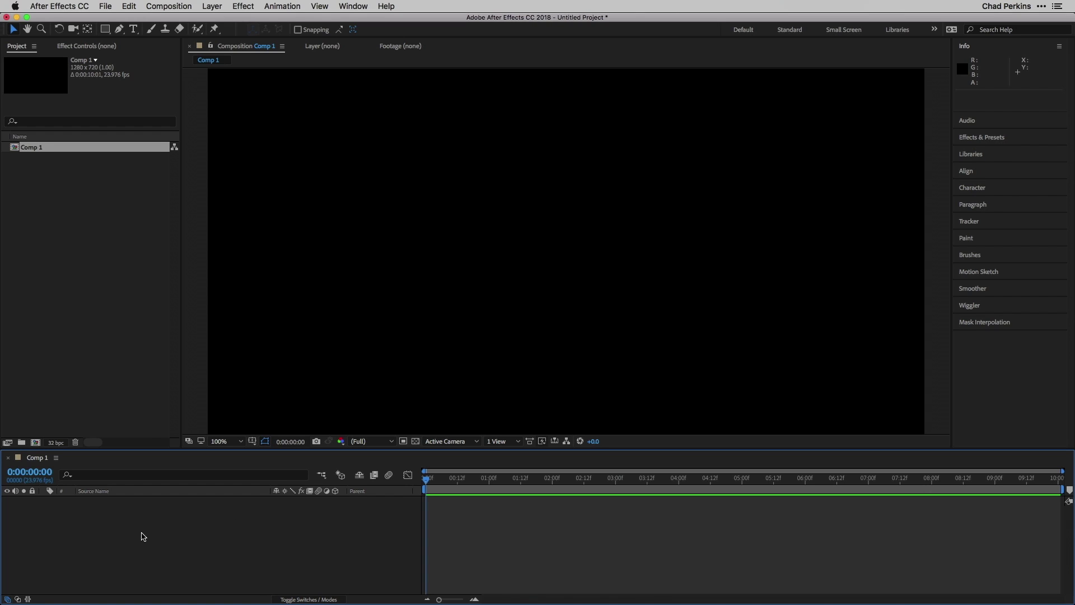
Add a medium blue solid layer matched to the composition size.
right_click(144, 536)
mouse_move(255, 480)
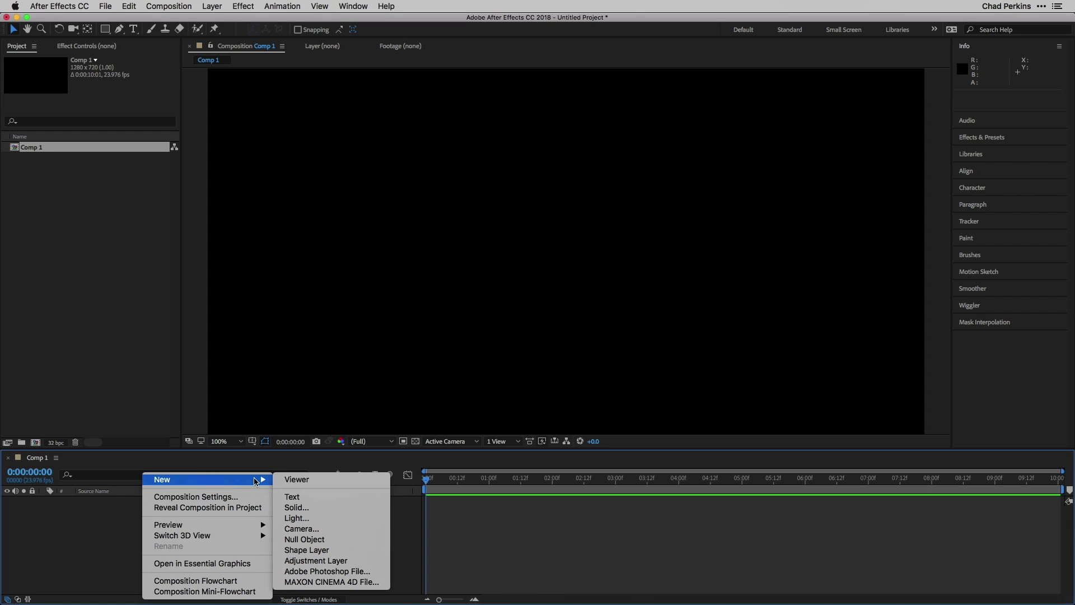
click(329, 507)
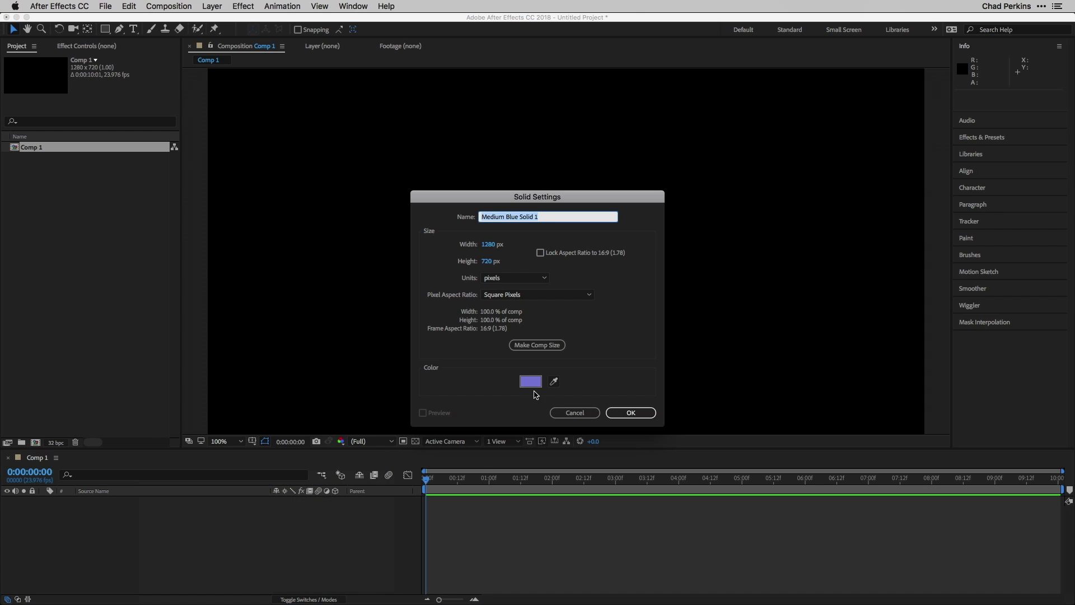
click(525, 345)
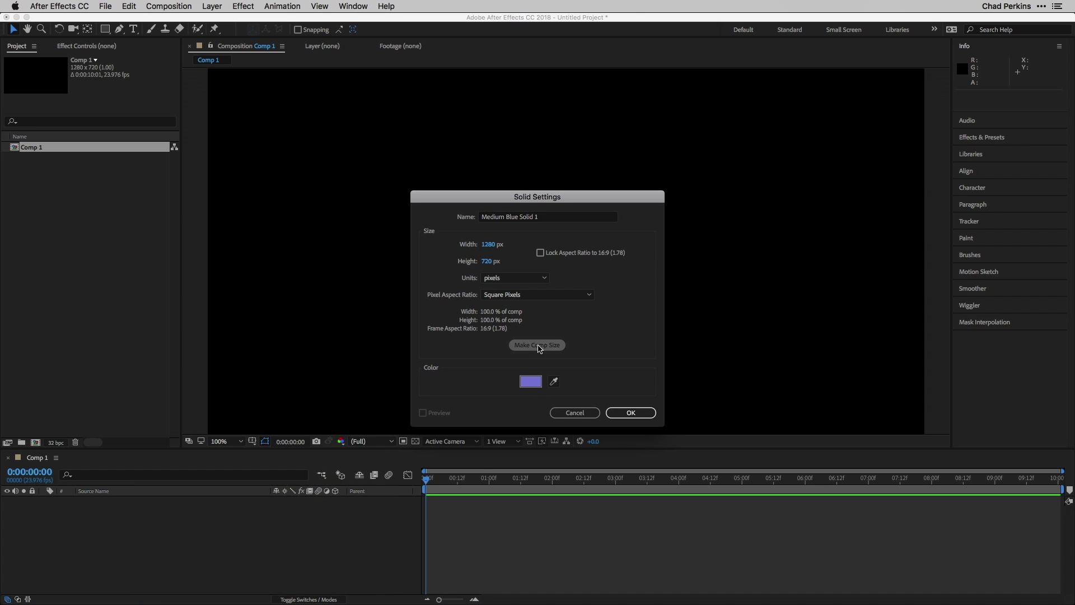
click(630, 412)
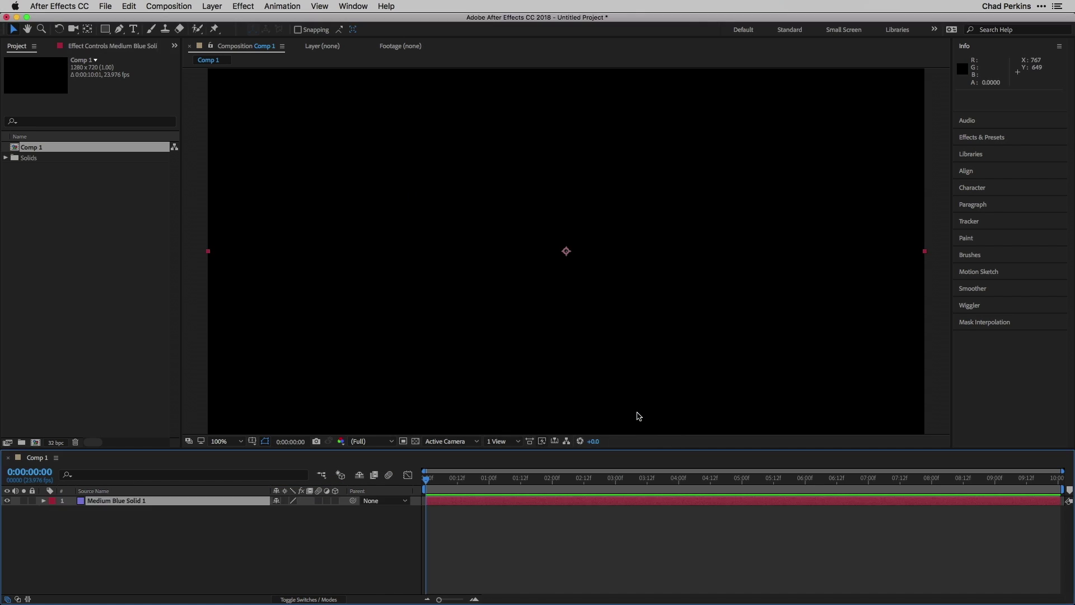
Apply the Form effect from RG Trapcode Beta to the solid layer and open its Designer.
click(245, 6)
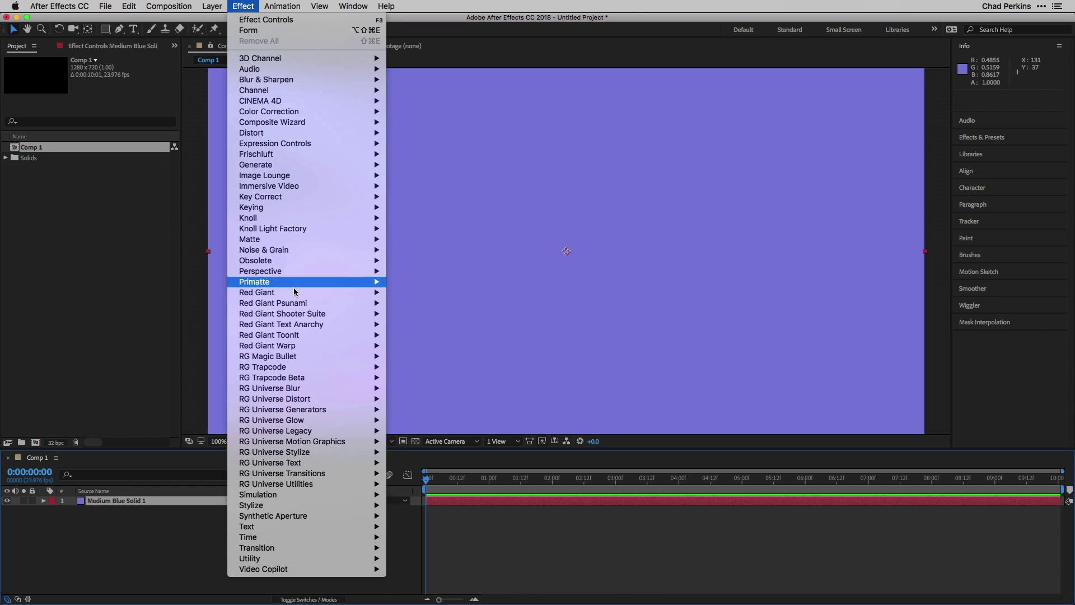
mouse_move(299, 367)
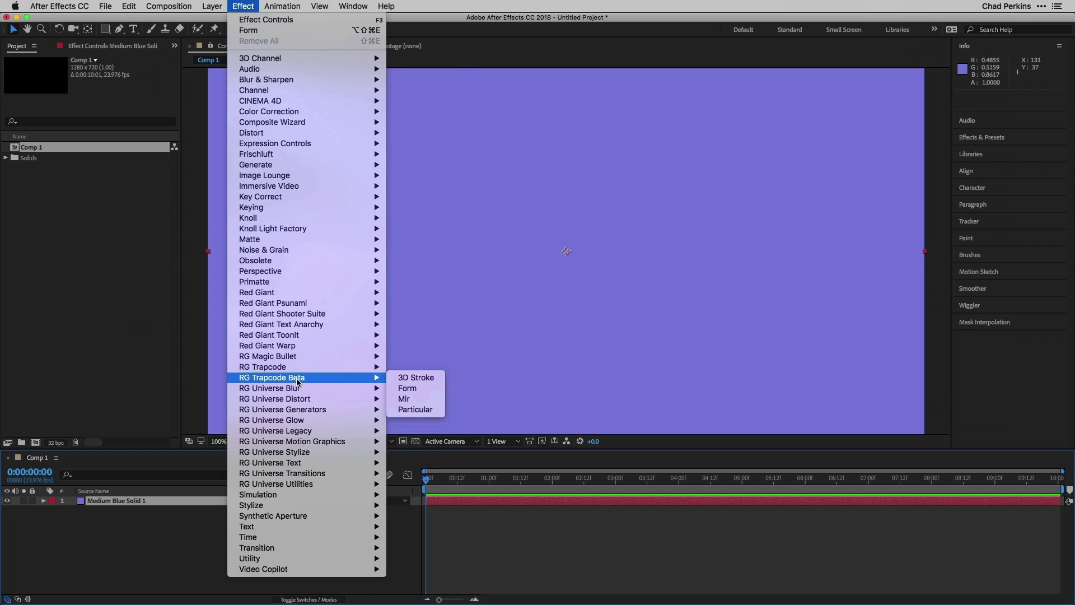
click(419, 391)
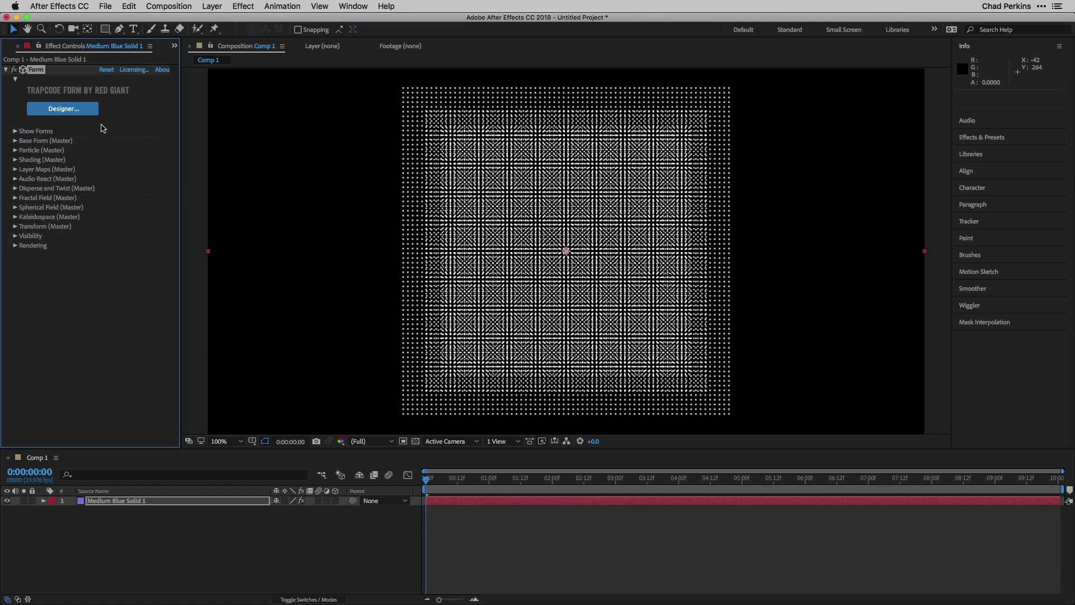
click(87, 110)
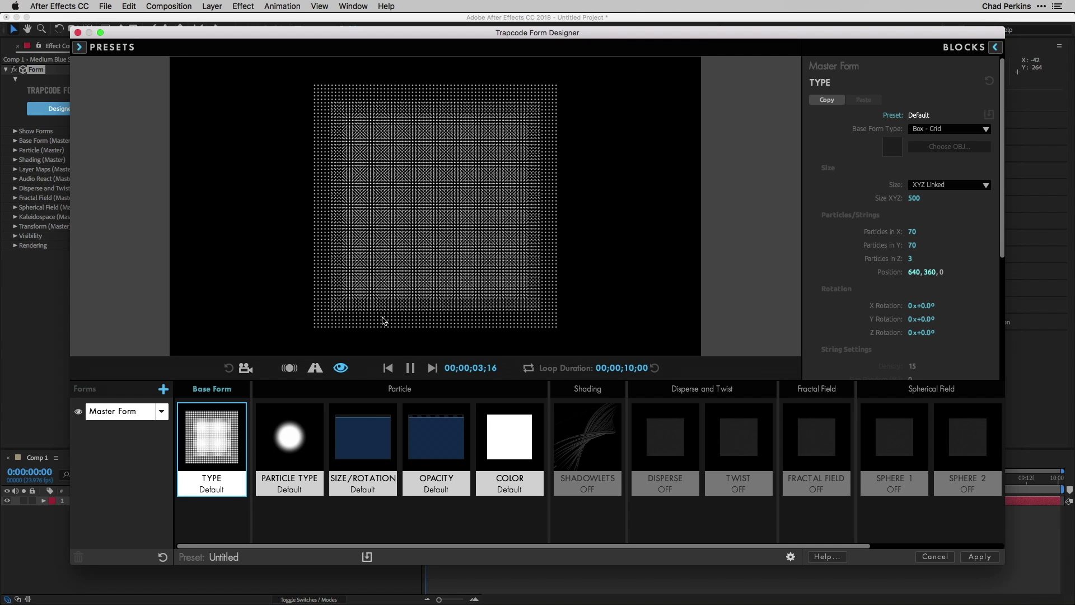
Pause the preview and examine the Opacity and Color particle blocks with their settings and available block presets.
click(409, 368)
click(410, 368)
click(79, 47)
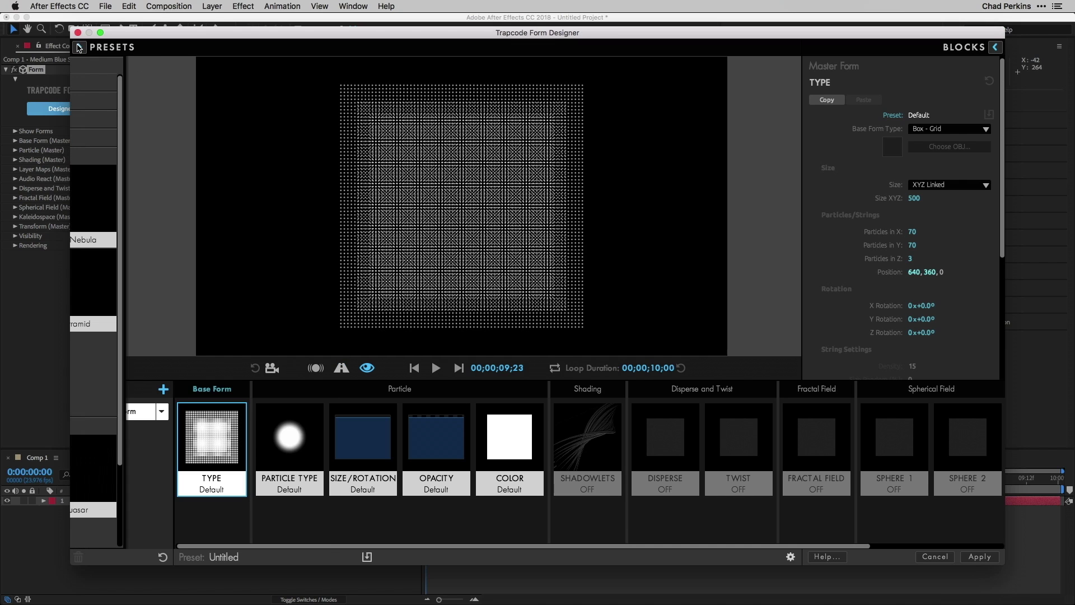
click(79, 47)
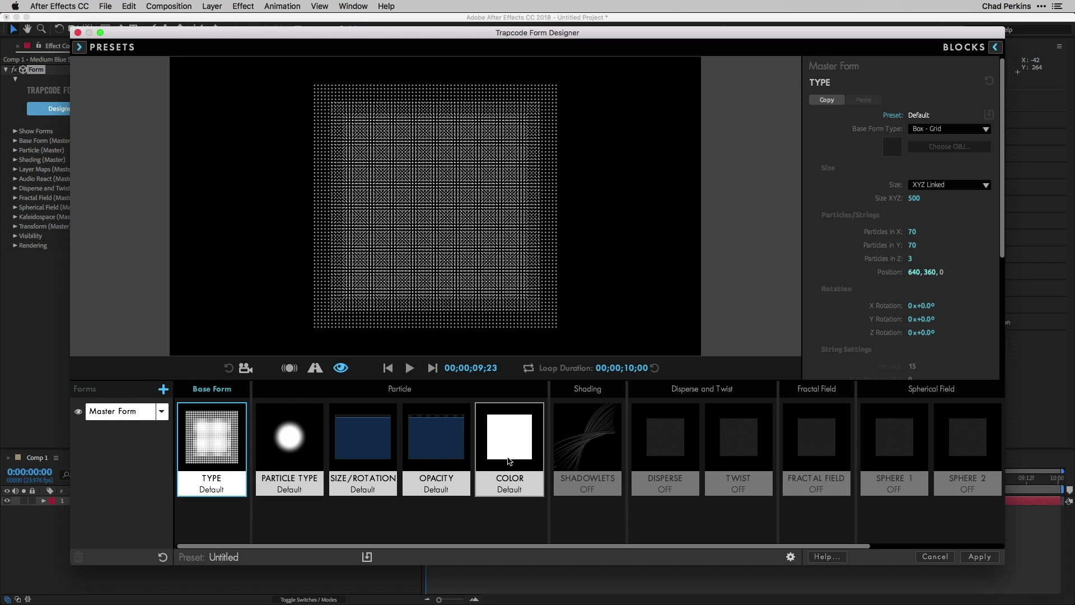
click(445, 459)
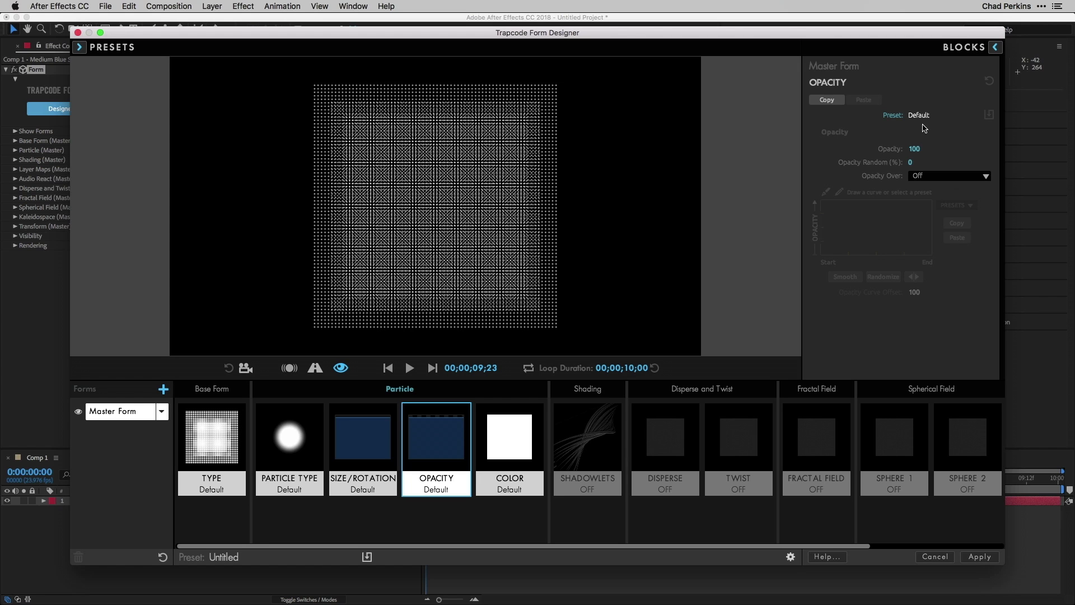
click(998, 49)
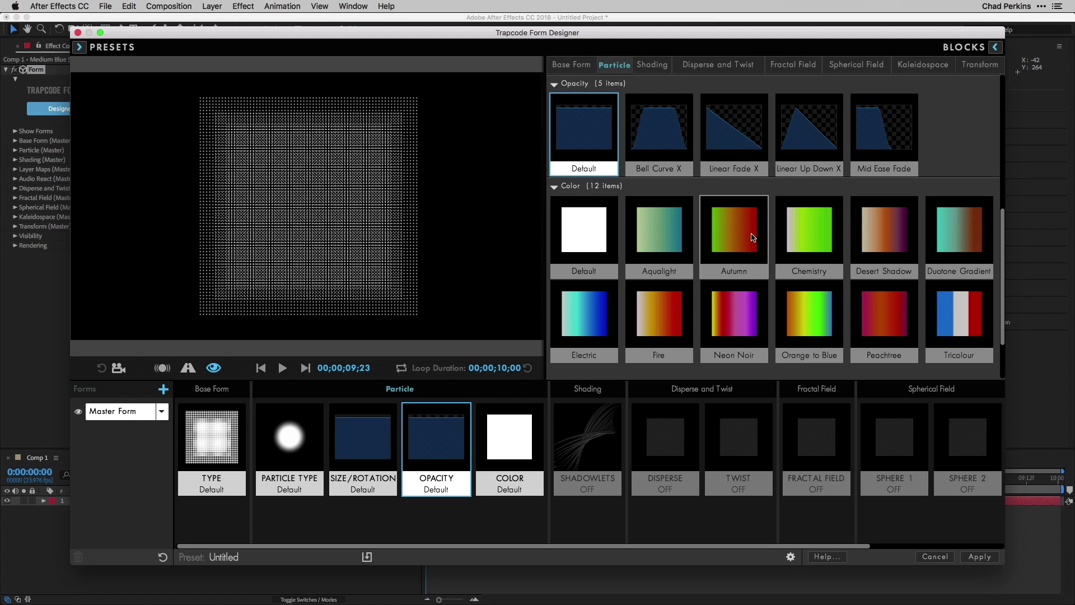
click(436, 450)
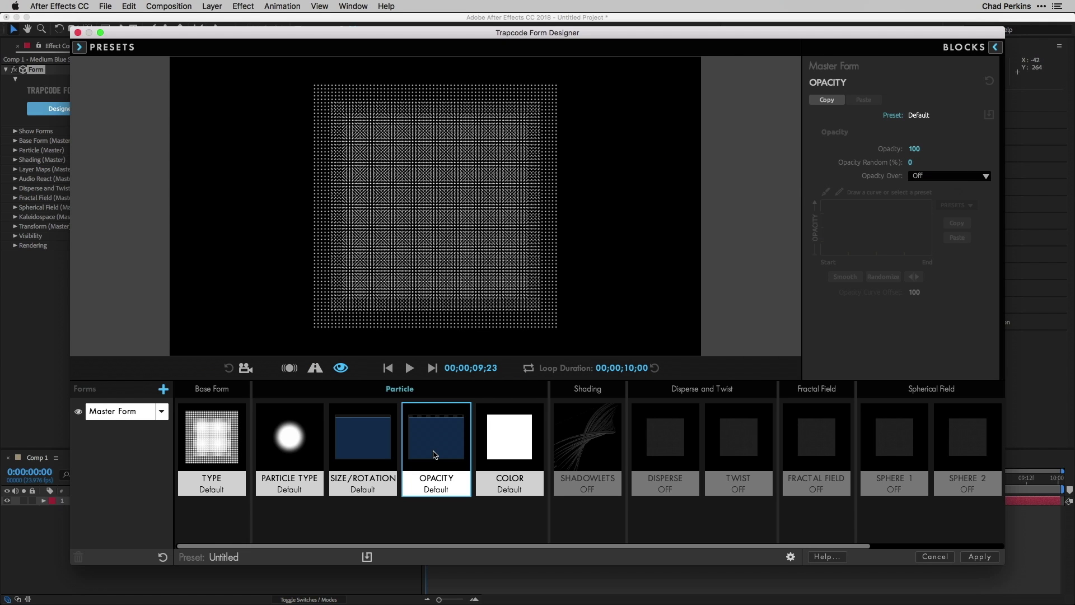
click(506, 446)
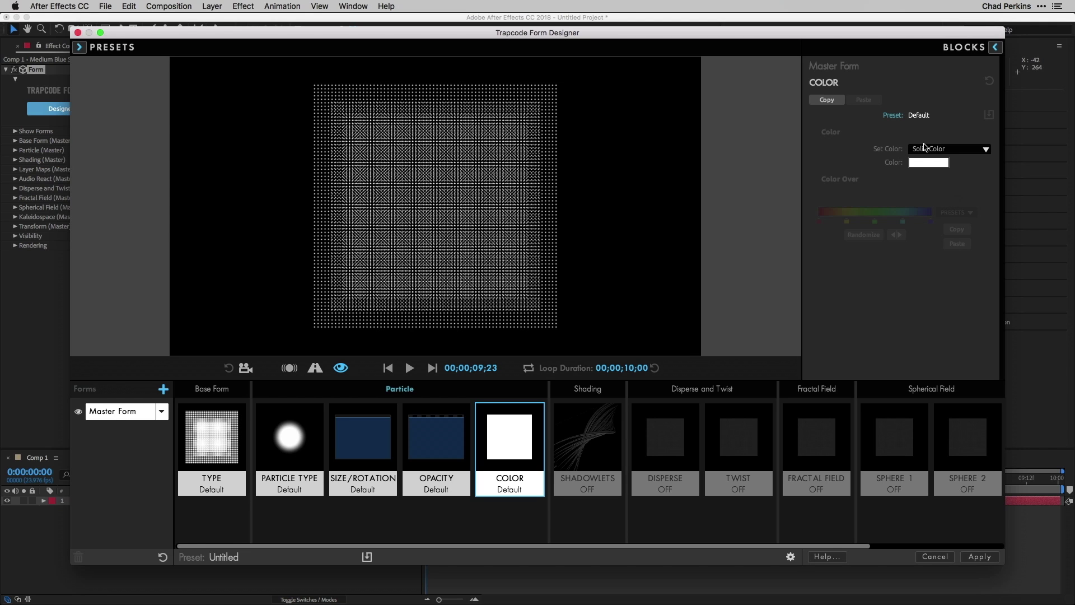
click(994, 47)
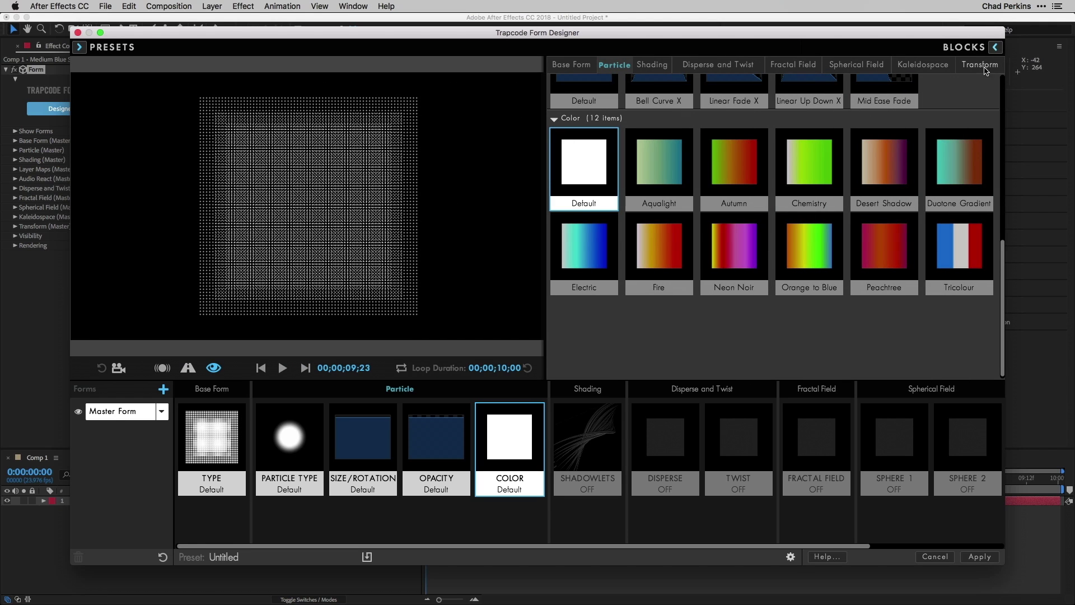
click(907, 214)
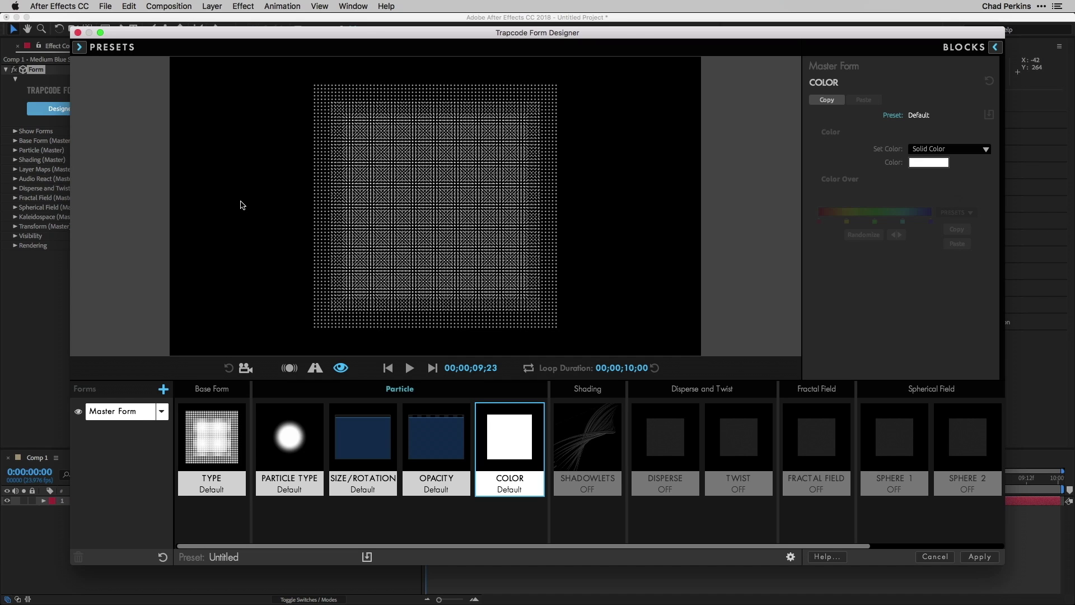
Examine the Multiple Form preset categories, collapsing Geometry and Space, and compare the preset and block libraries.
click(80, 47)
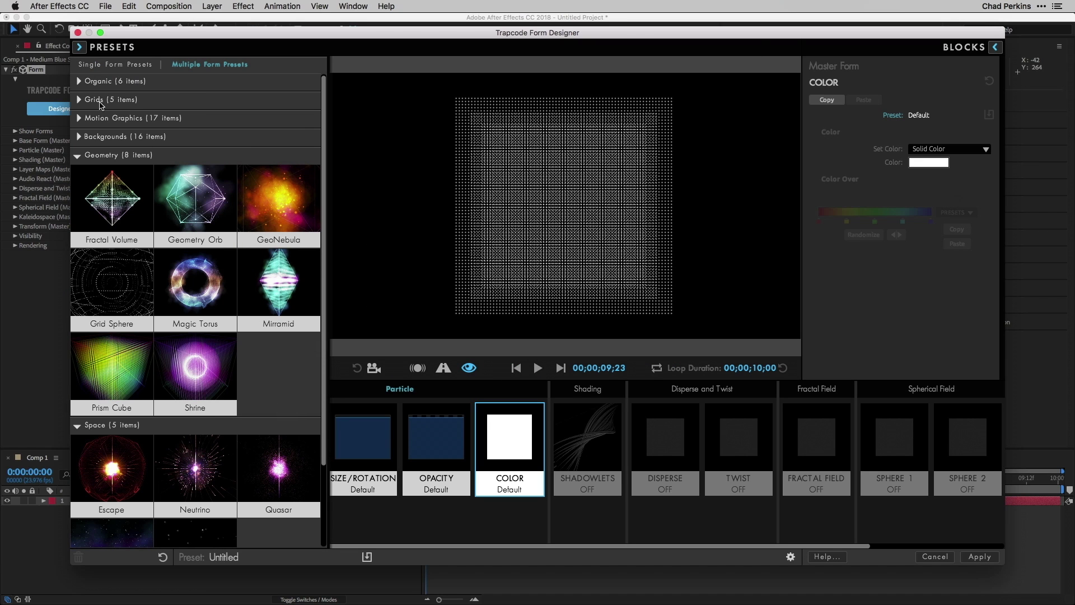
click(79, 157)
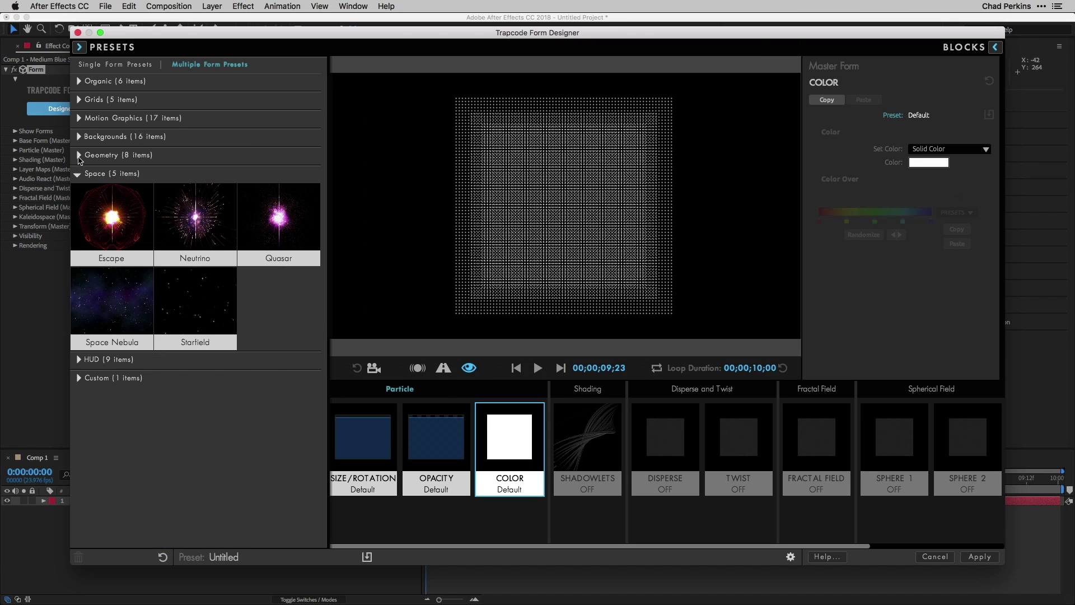
click(77, 173)
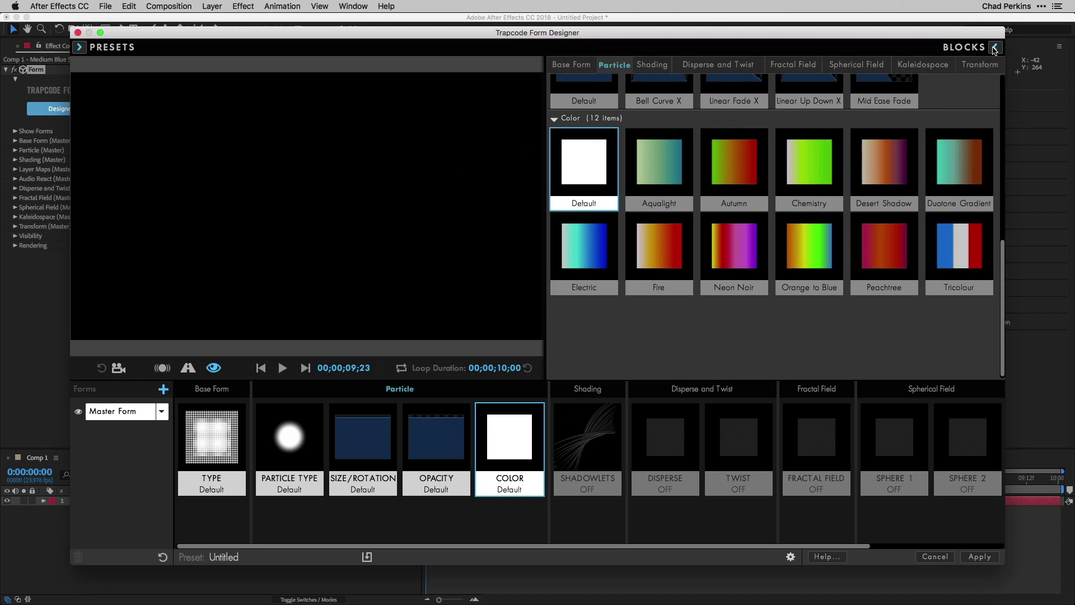
click(994, 48)
click(449, 218)
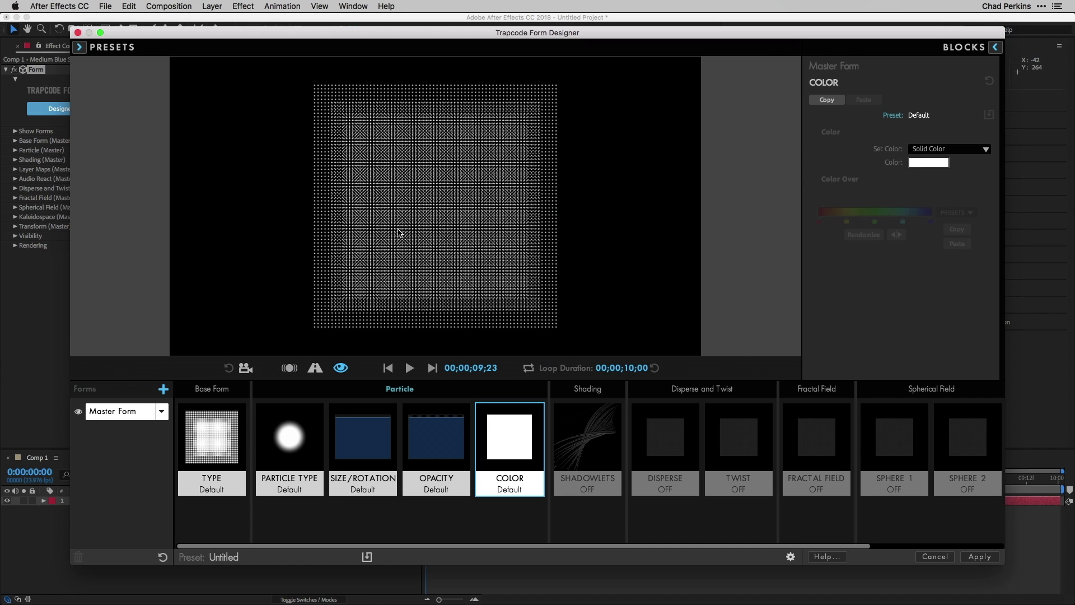
click(79, 46)
click(715, 294)
click(79, 47)
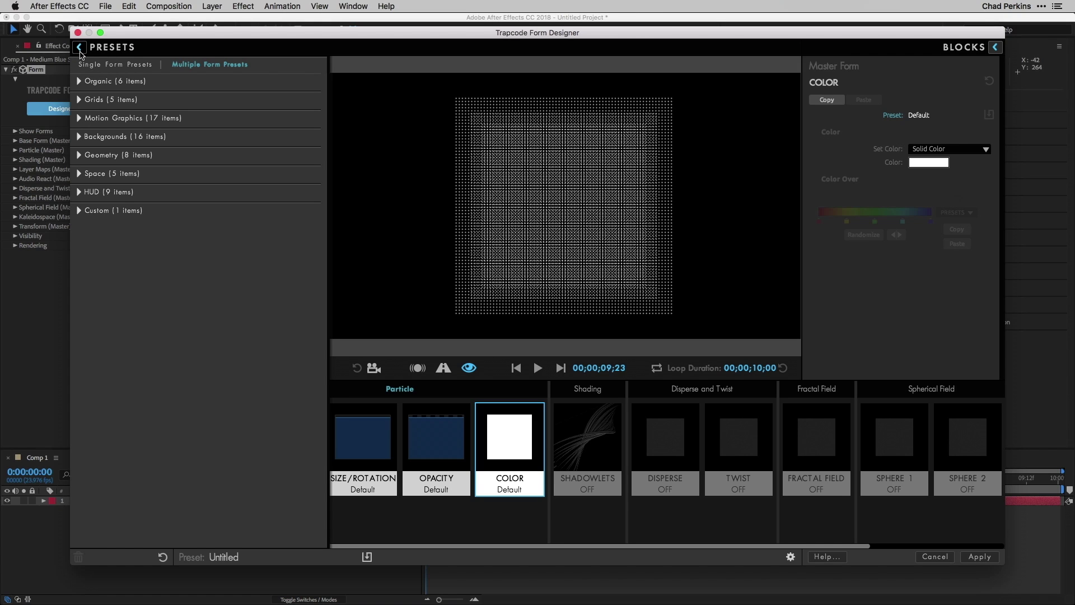
click(994, 48)
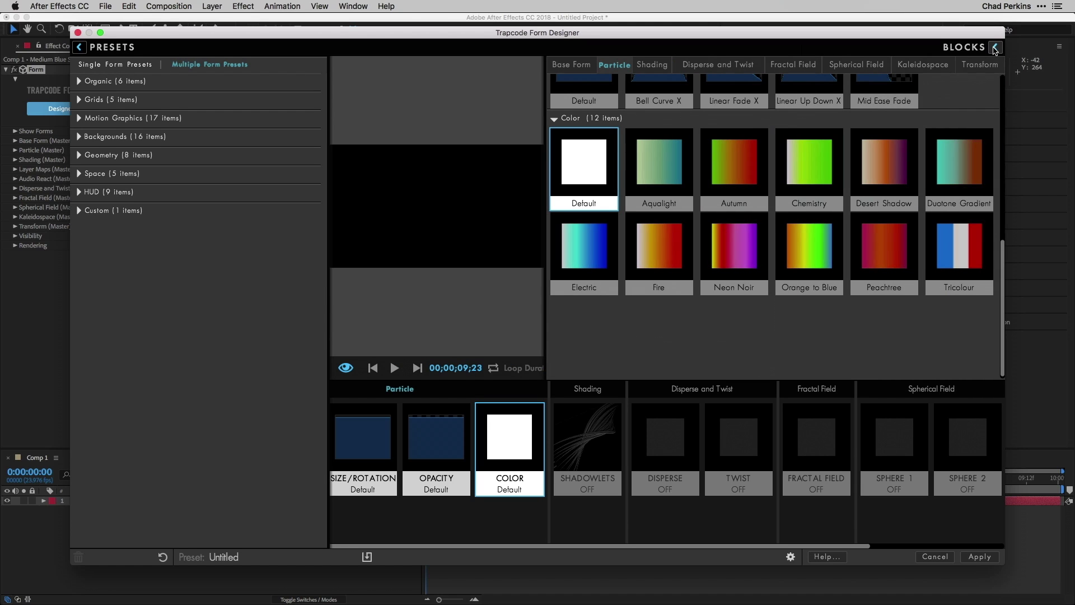
click(994, 47)
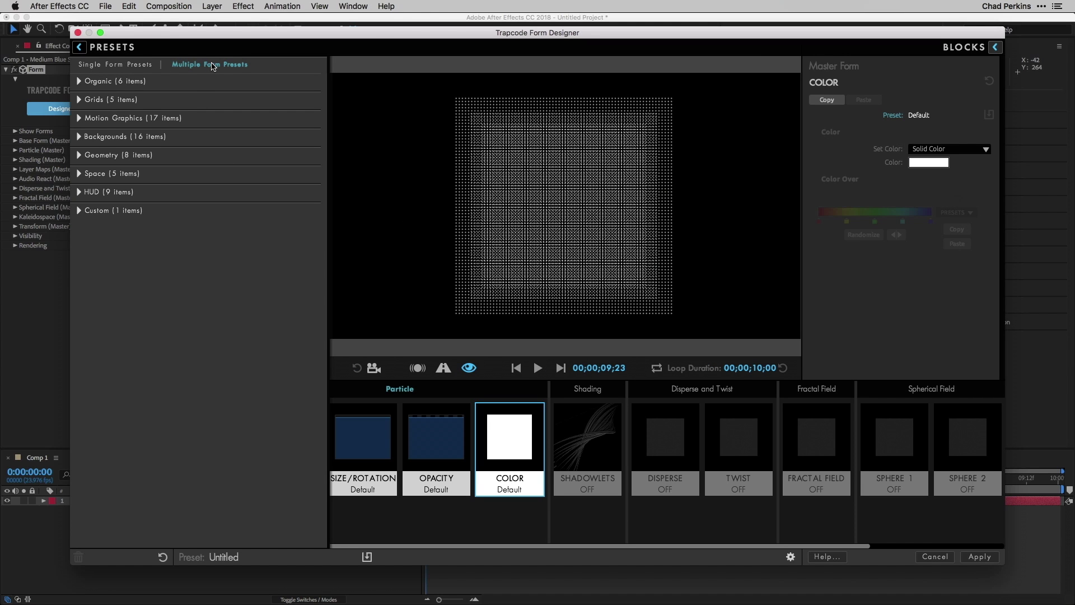
Load the Plasma Thing 1 preset from the Basics category of the Single Form Presets.
click(128, 65)
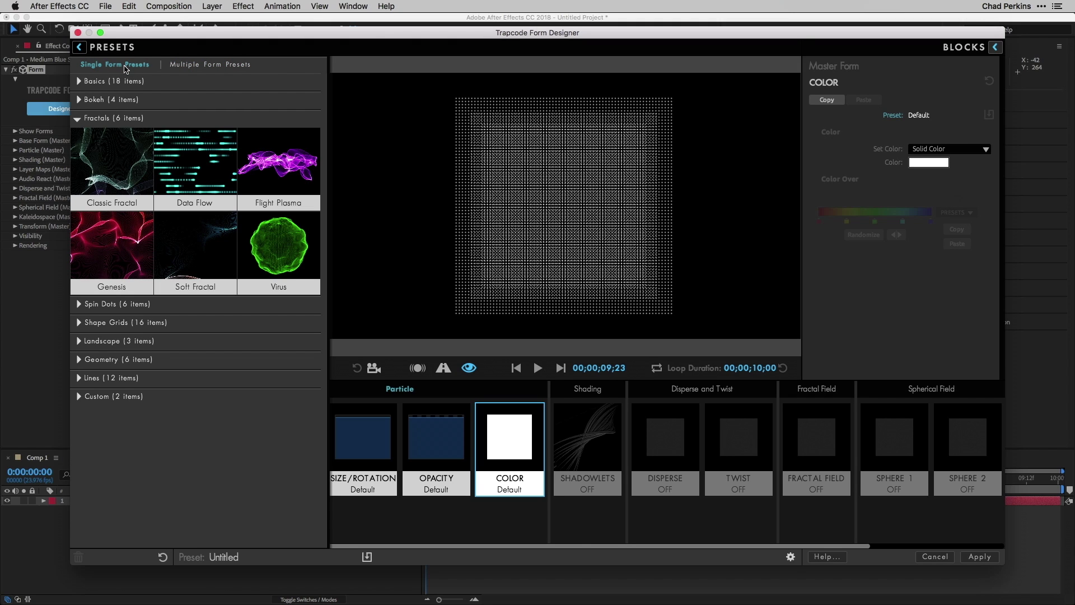
click(79, 119)
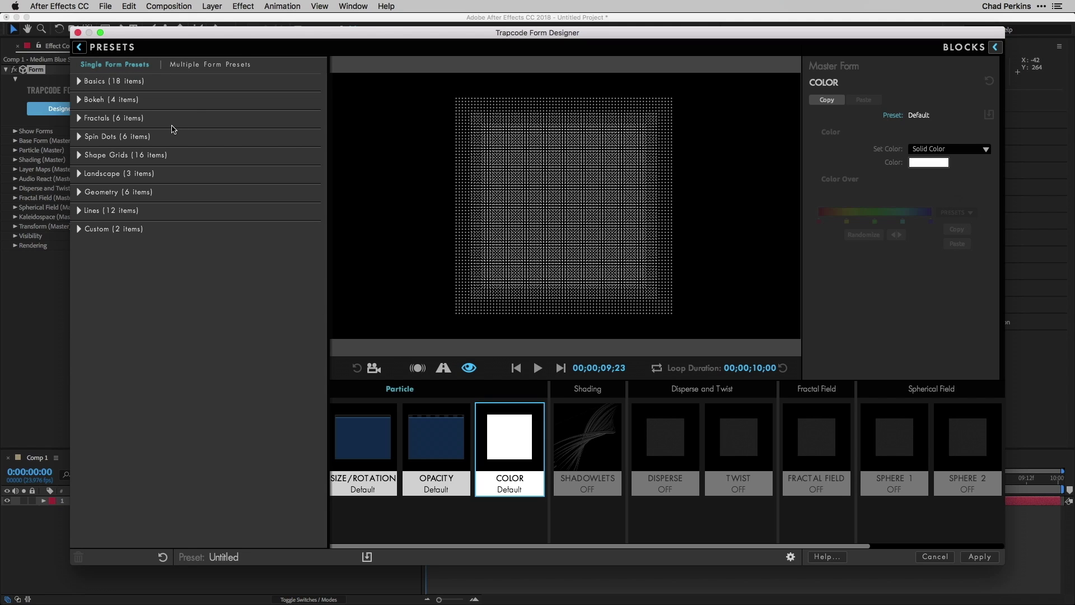
click(79, 83)
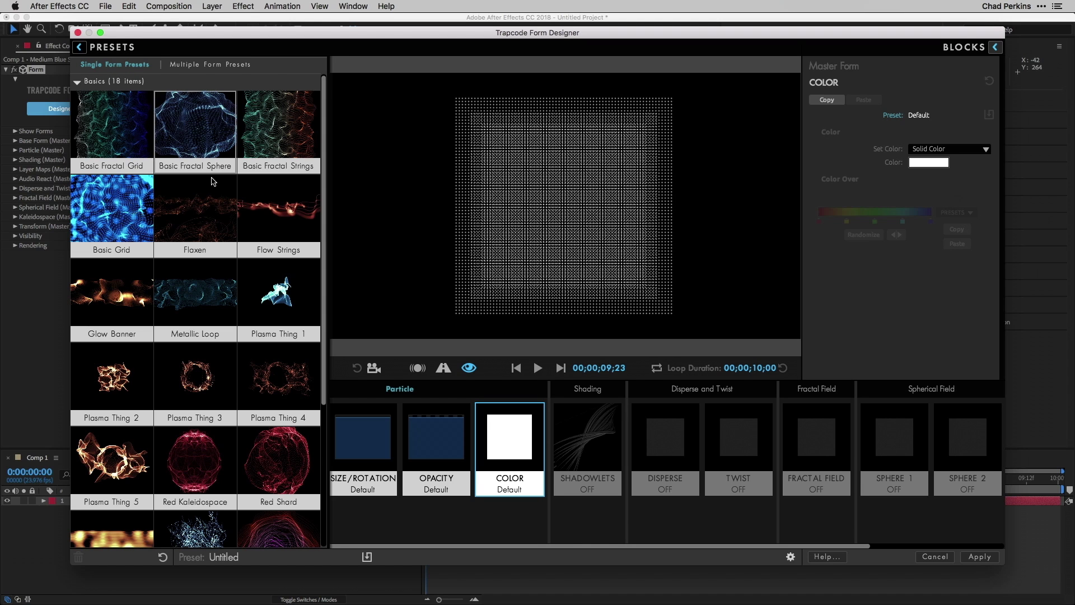
drag(325, 144, 329, 170)
click(304, 301)
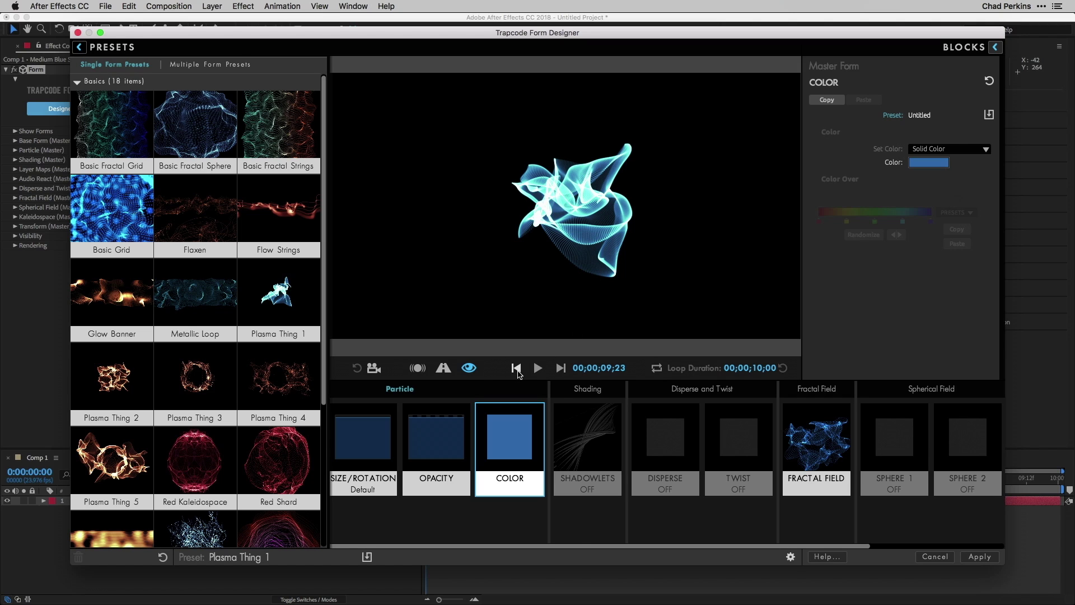
Preview the Plasma Thing 1 animation from its first frame, and pause the playback after a short look.
click(516, 369)
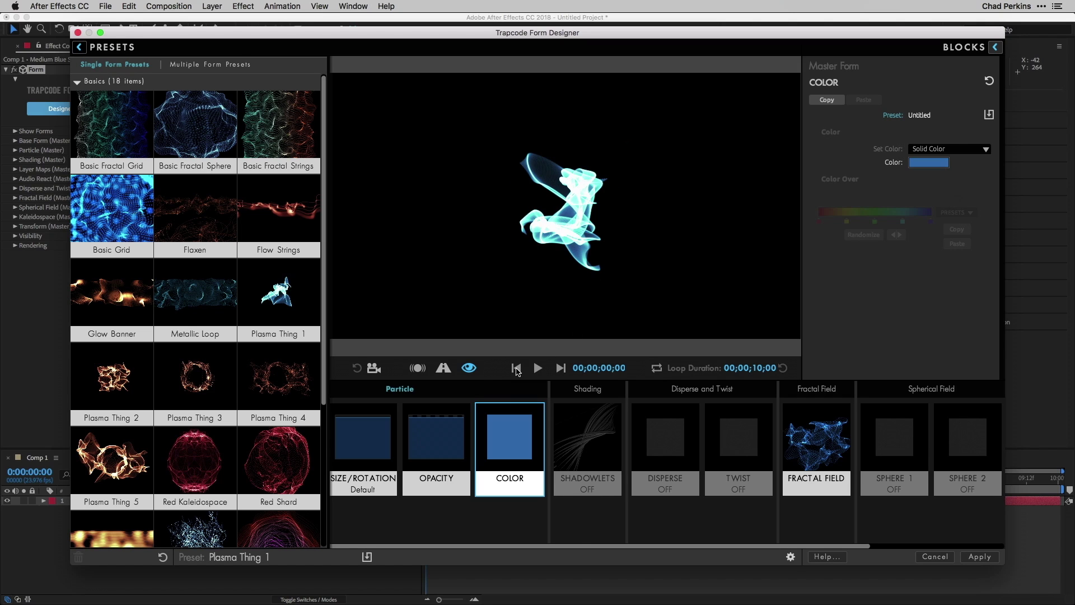
click(538, 368)
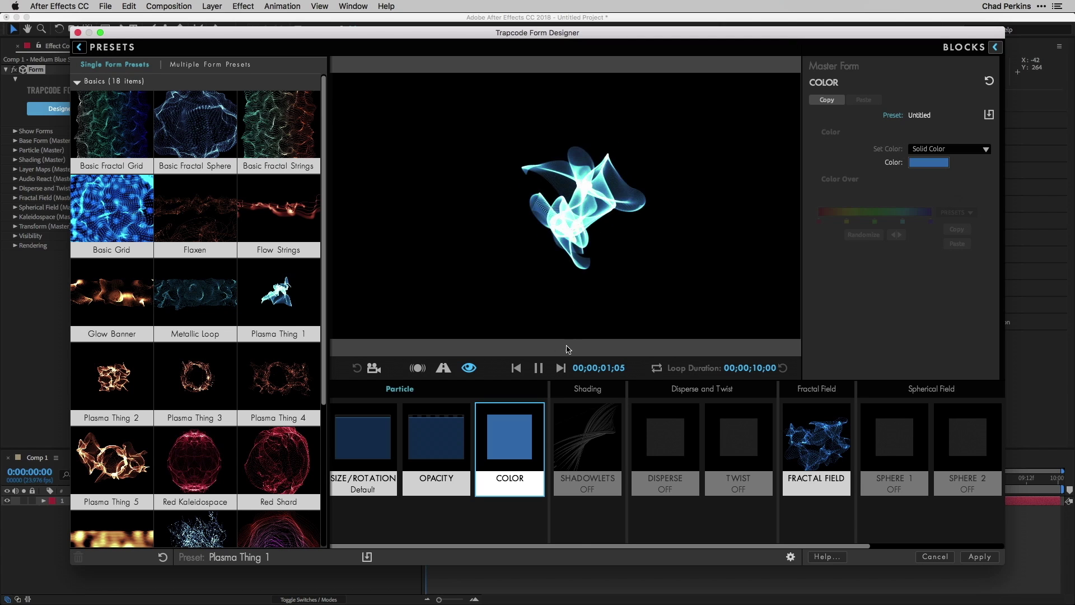
click(538, 369)
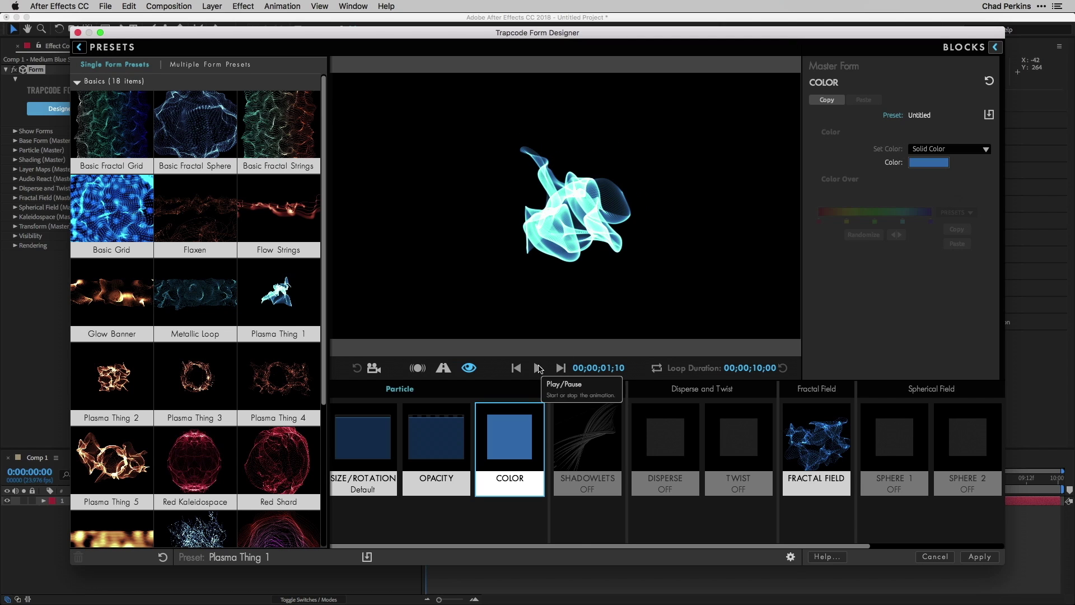
Set the acceleration to GPU with Streaming particle rendering, and preview the Plasma Thing 1 animation briefly.
click(790, 557)
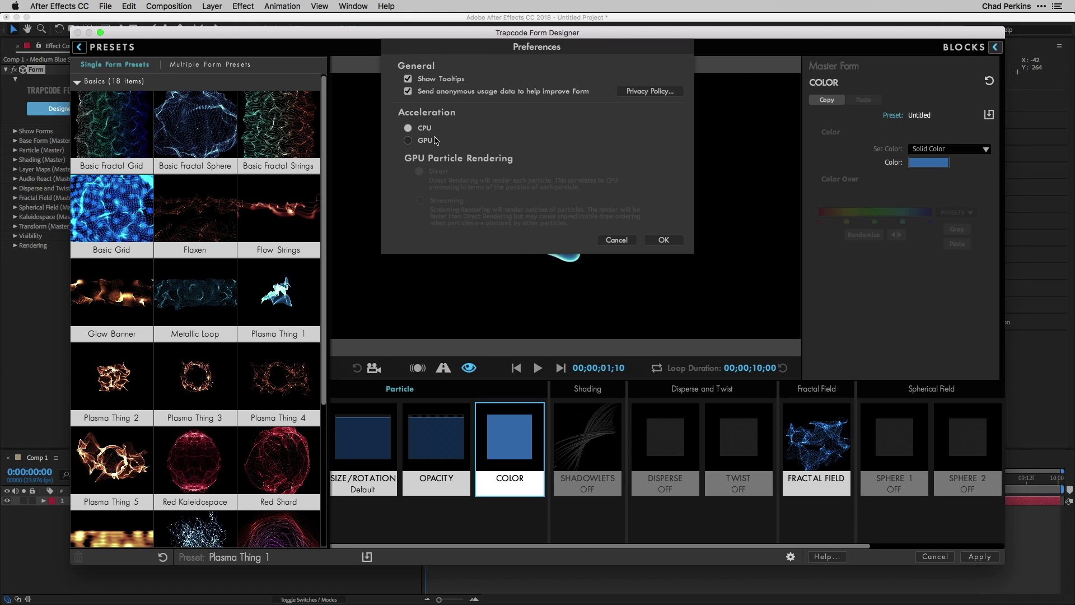
click(408, 142)
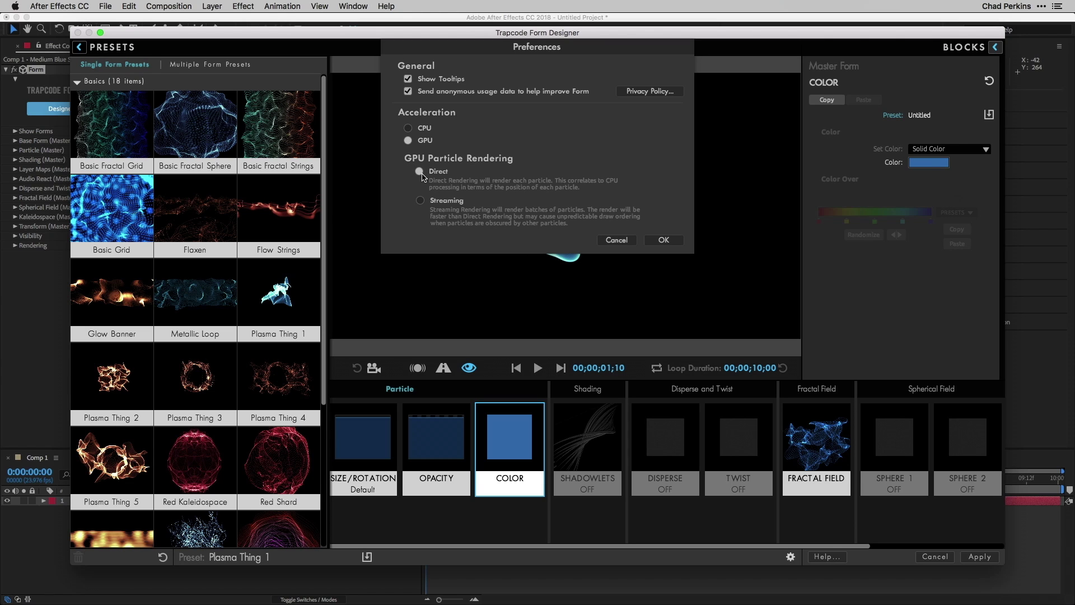
click(420, 201)
click(663, 241)
click(538, 369)
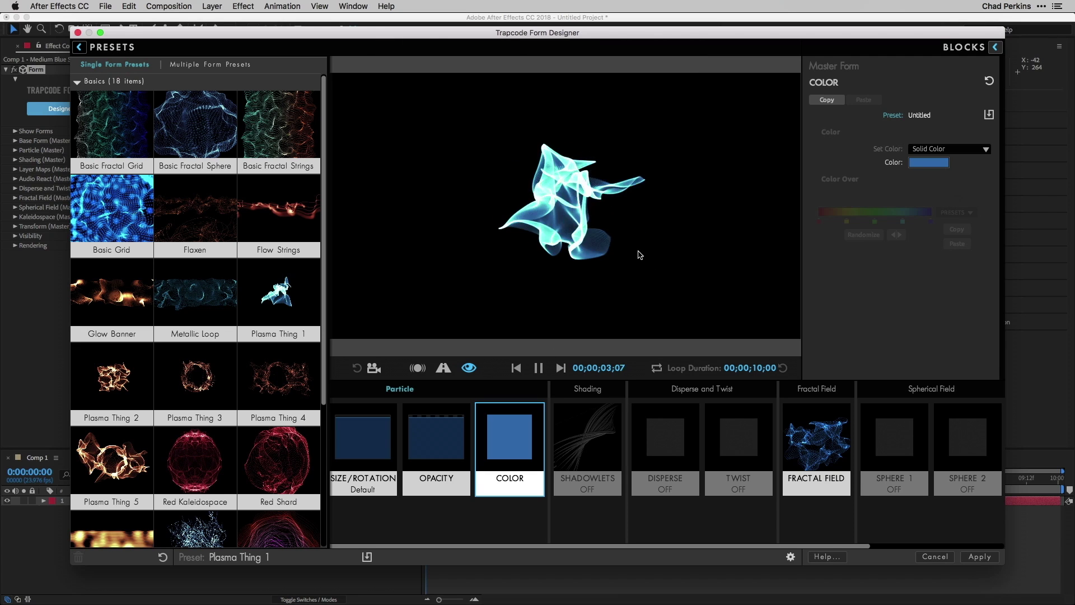
click(541, 367)
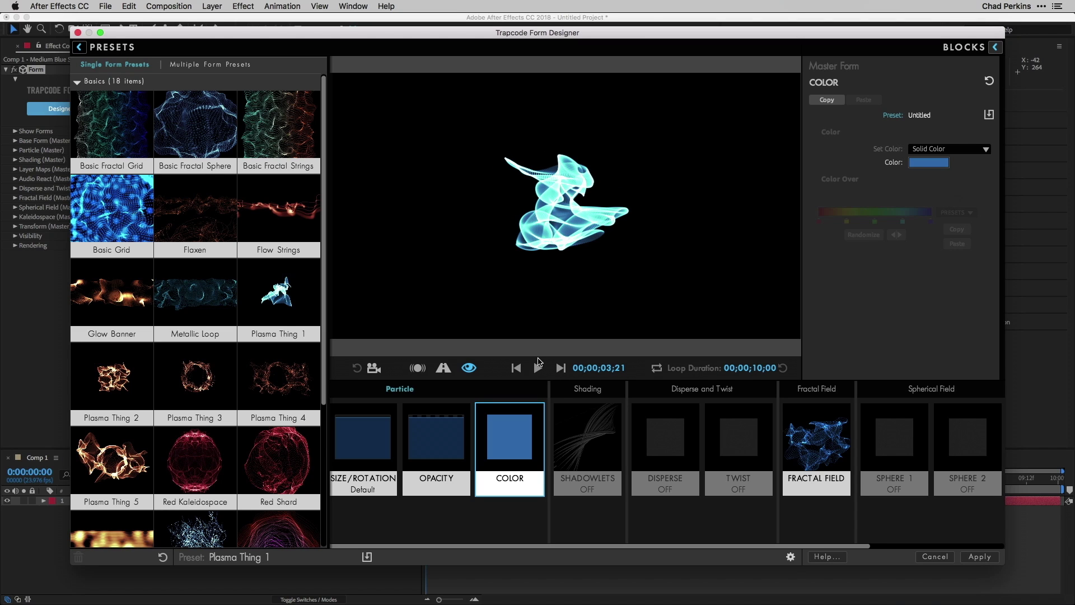
Set the Designer's acceleration back to CPU in the preferences.
click(791, 556)
click(420, 130)
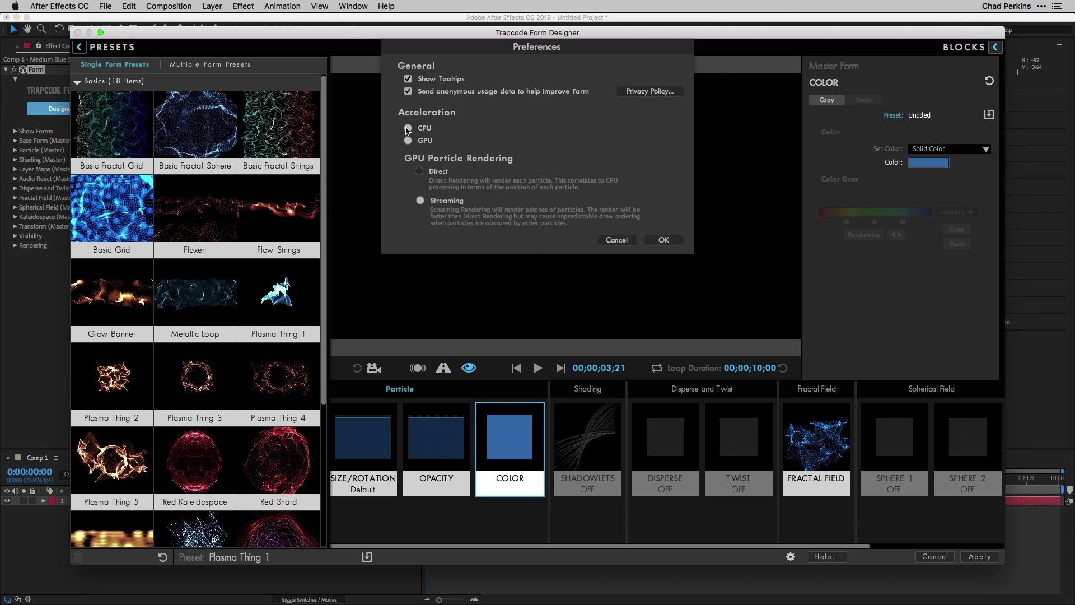
click(661, 241)
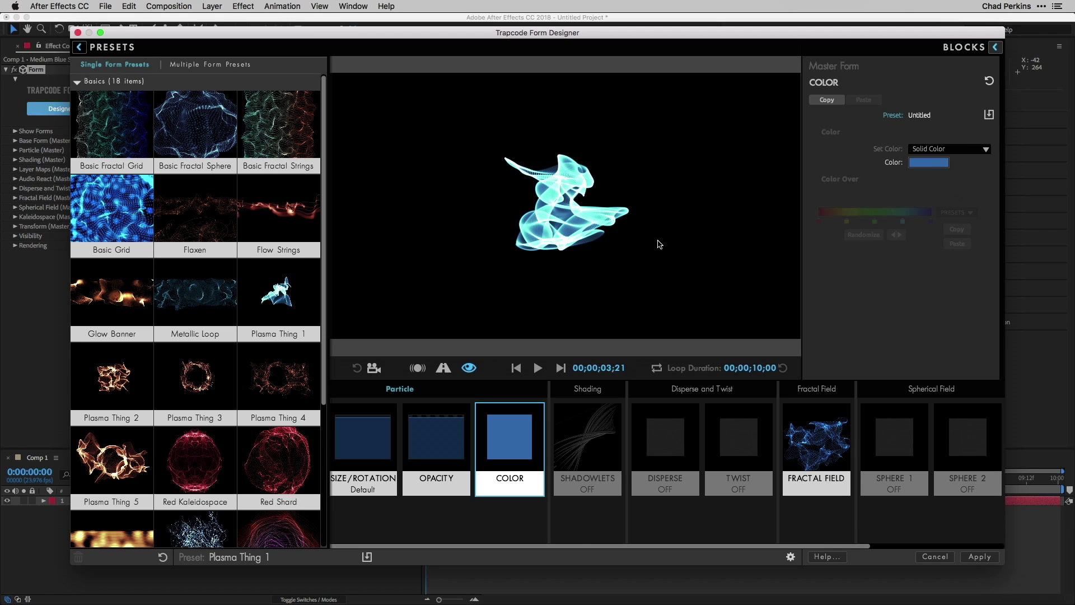
Load the Plasma Thing 5 preset from the Basics category and play its animation.
drag(322, 182, 324, 306)
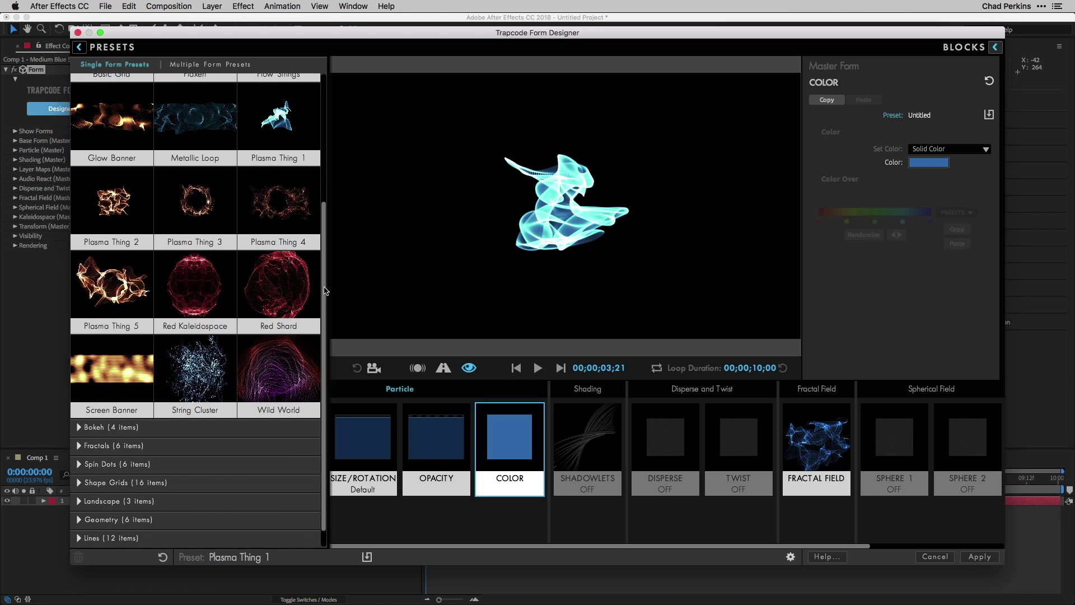
click(135, 292)
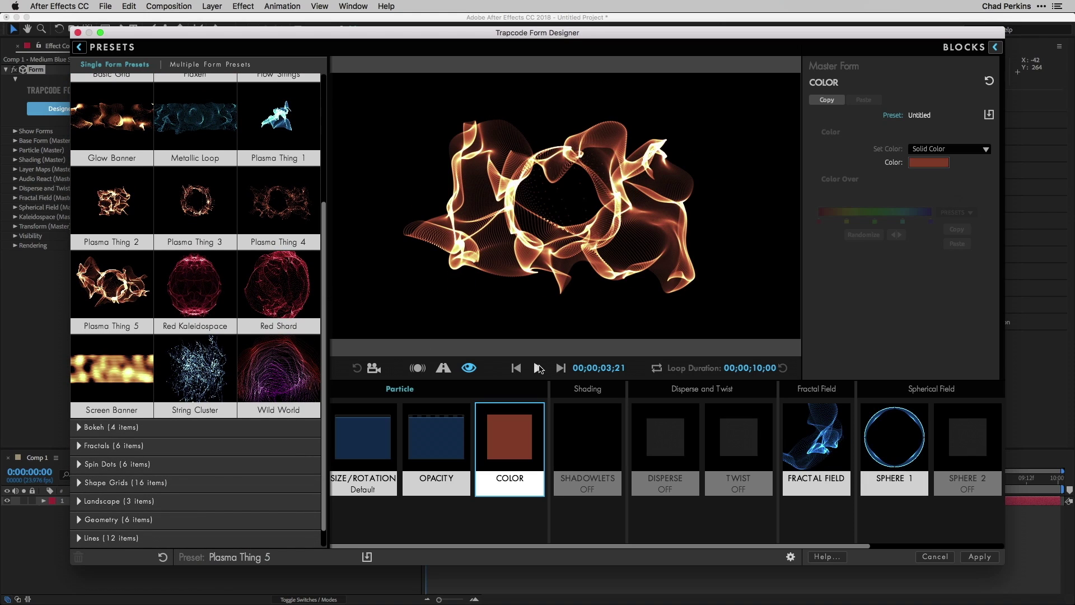
click(537, 368)
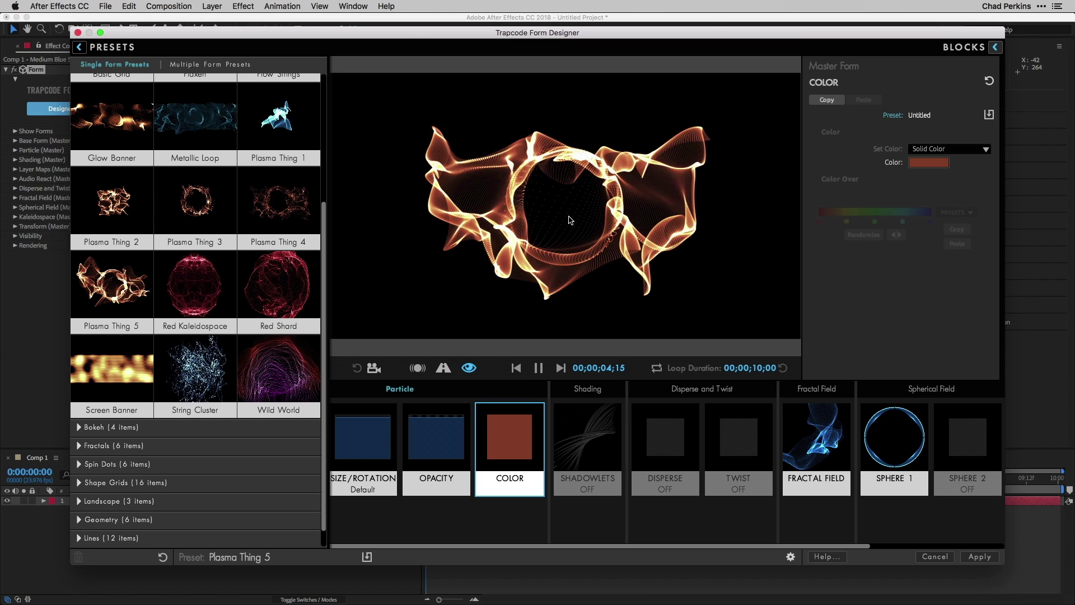
Load the Data Flow preset from the Fractals category of the Single Form Presets.
click(84, 445)
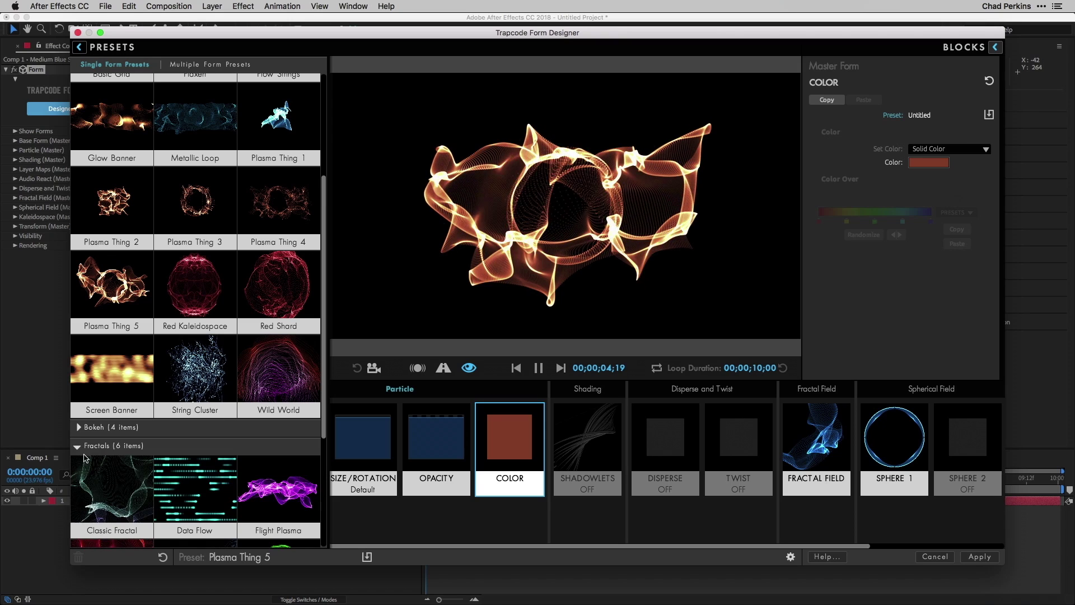
click(220, 497)
scroll(321, 424, down, 3)
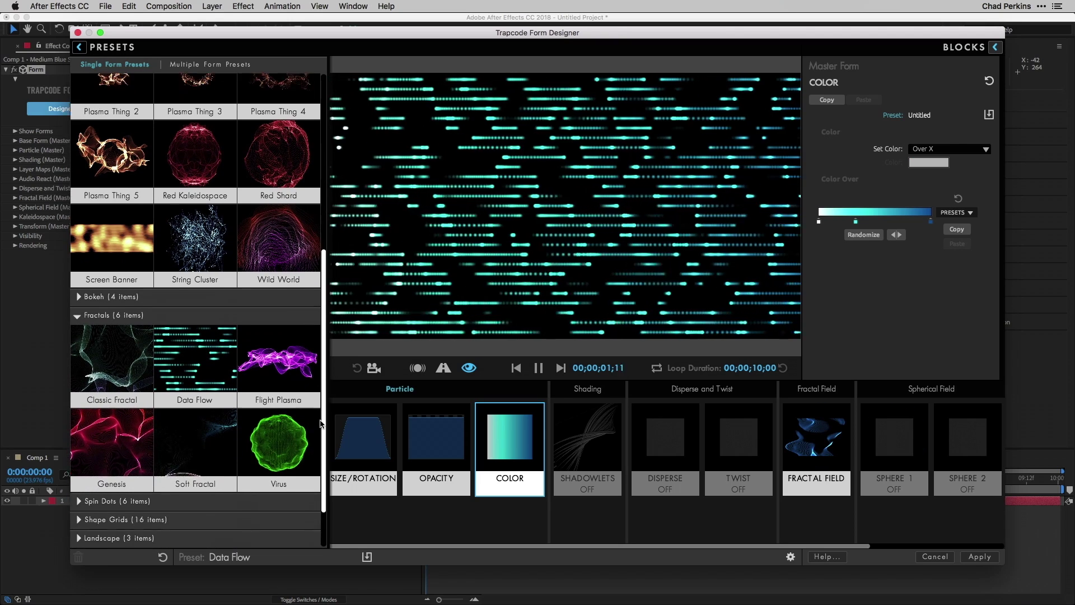
Load the Chevron Cascade preset from the Shape Grids category and pause its playback after a short look.
scroll(321, 424, down, 2)
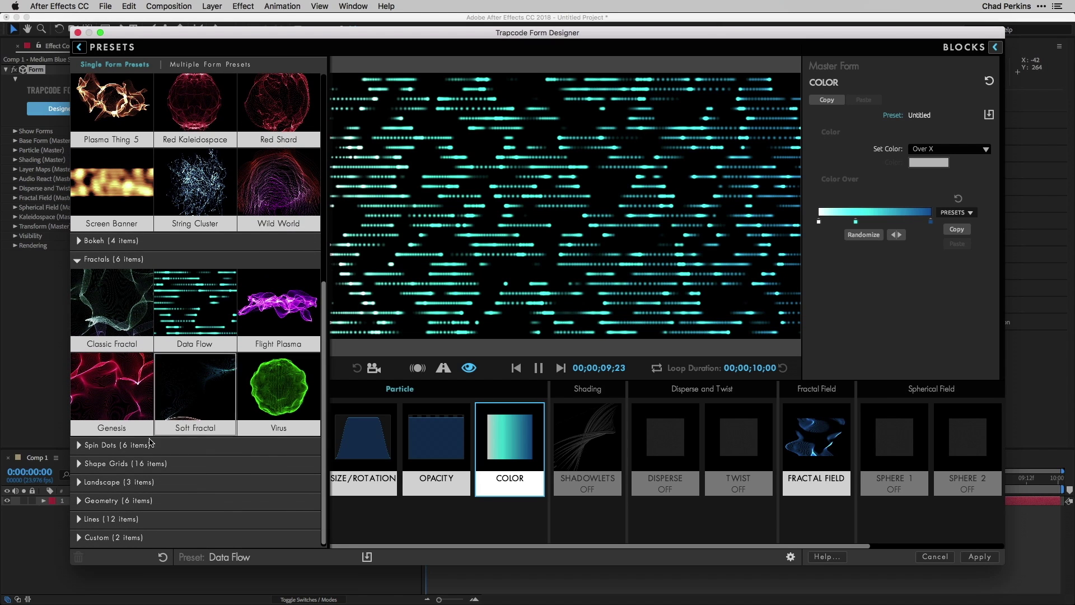
click(81, 465)
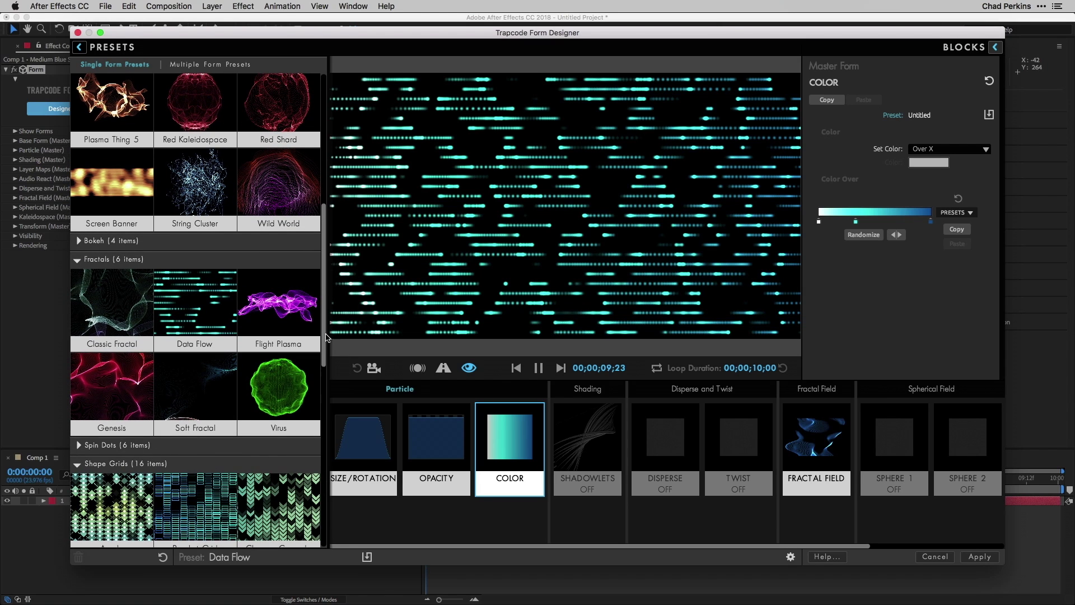
scroll(324, 358, down, 5)
click(278, 324)
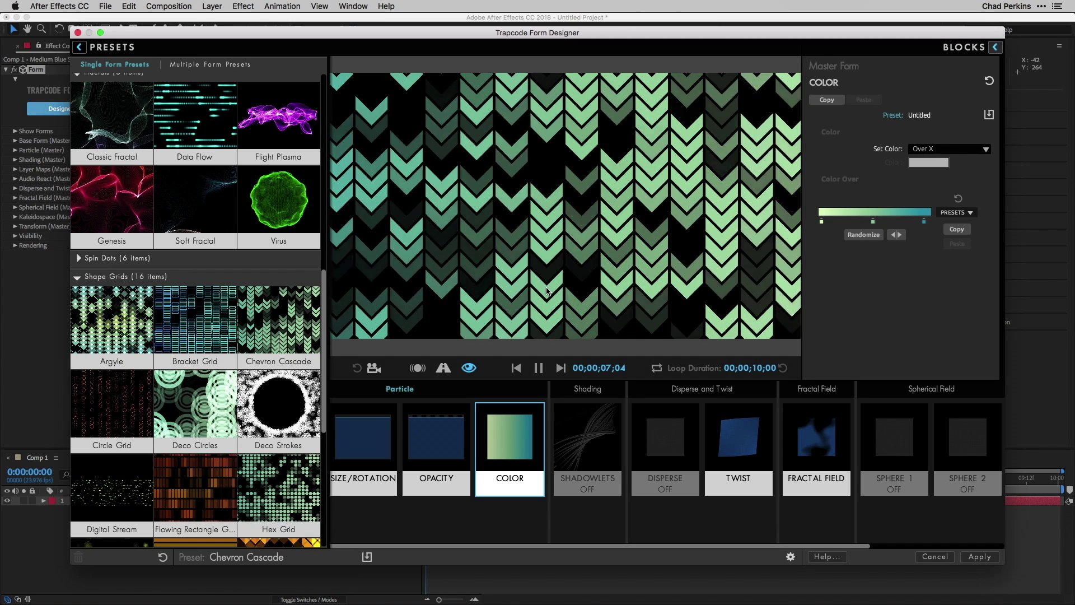
click(541, 370)
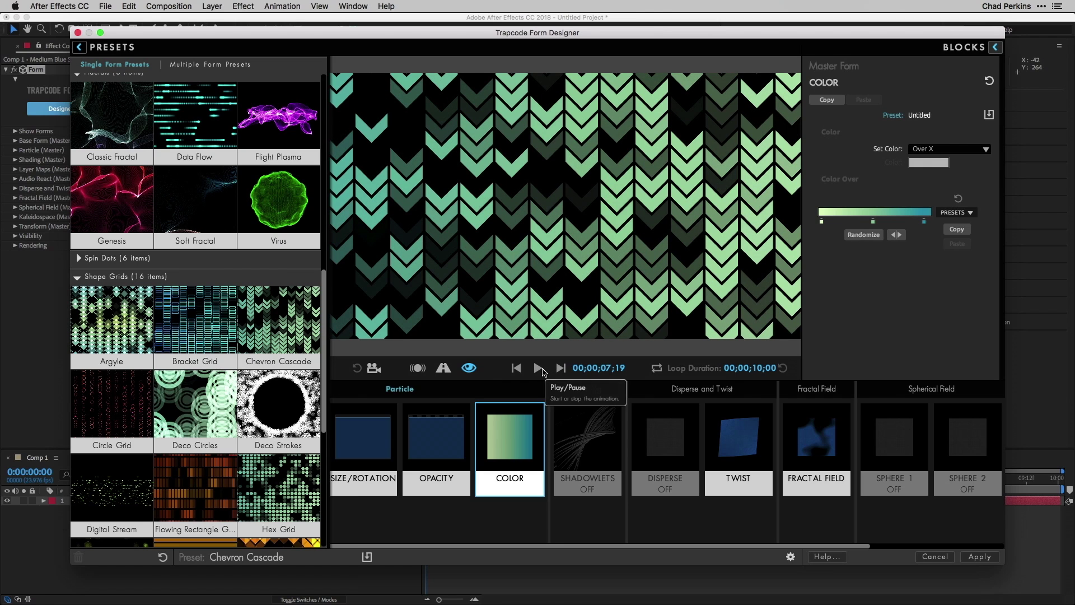
Hide the preset library and set the chevron particles' Size to 28 and Rotate Z to 0°.
click(79, 48)
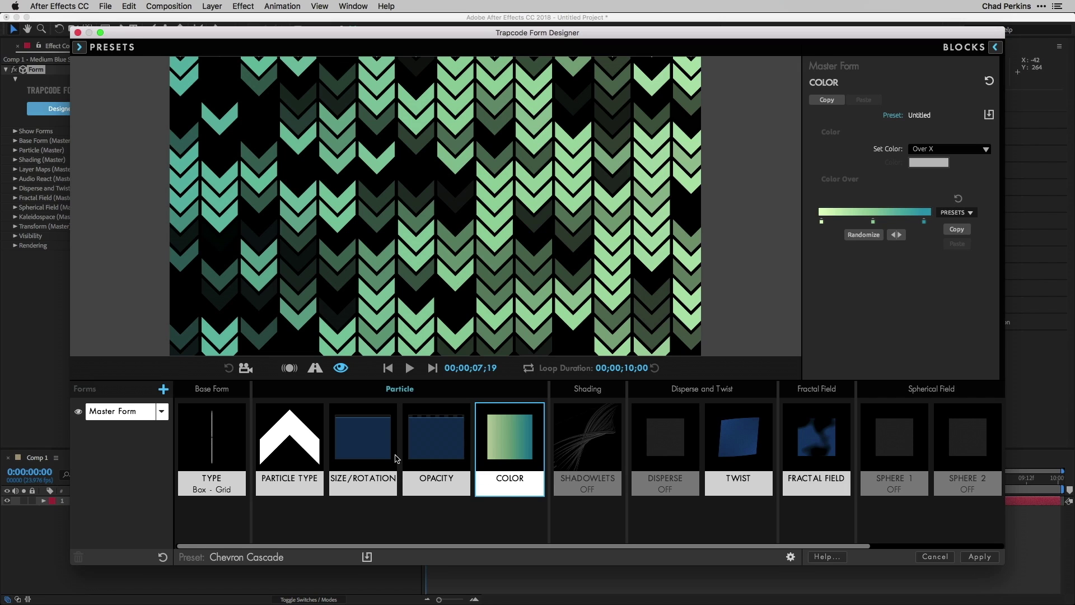
click(370, 453)
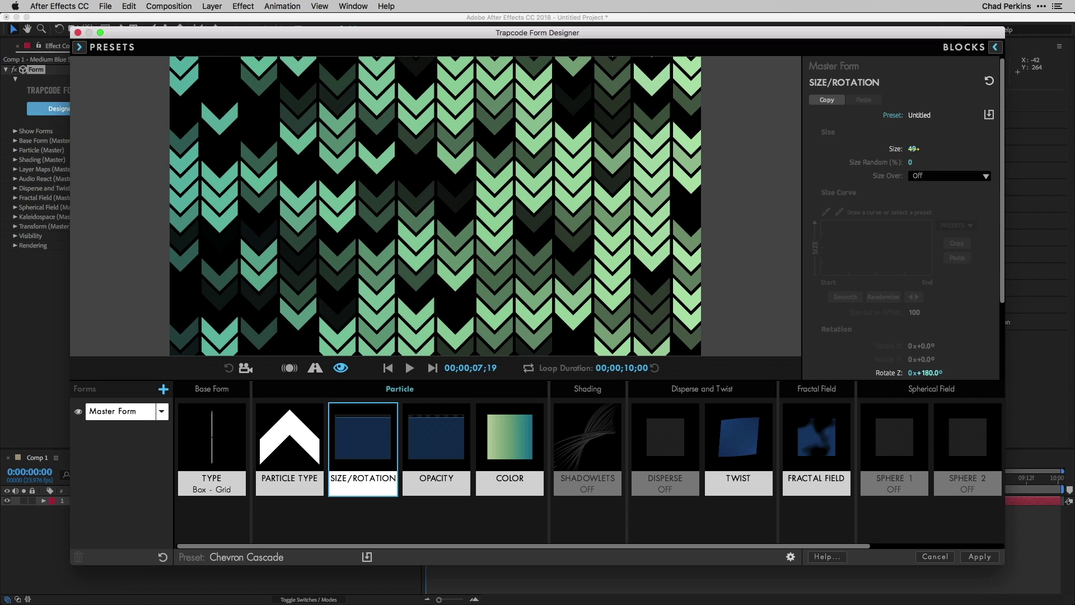
mouse_move(918, 148)
mouse_down()
mouse_move(899, 148)
mouse_move(966, 149)
mouse_move(905, 149)
mouse_up()
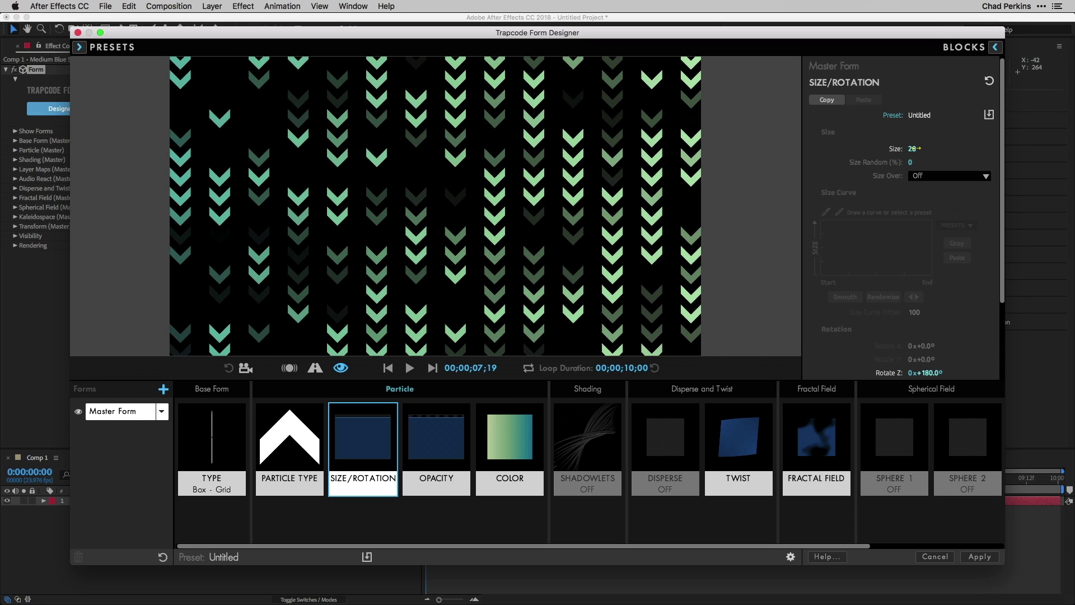
scroll(1003, 263, down, 4)
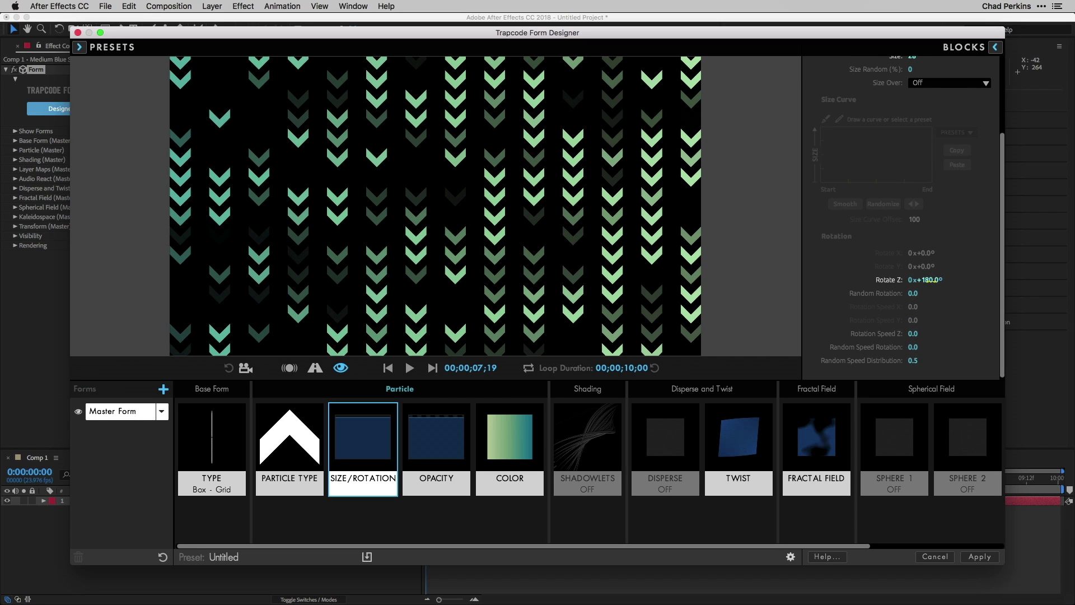
click(930, 279)
text(0)
key(Return)
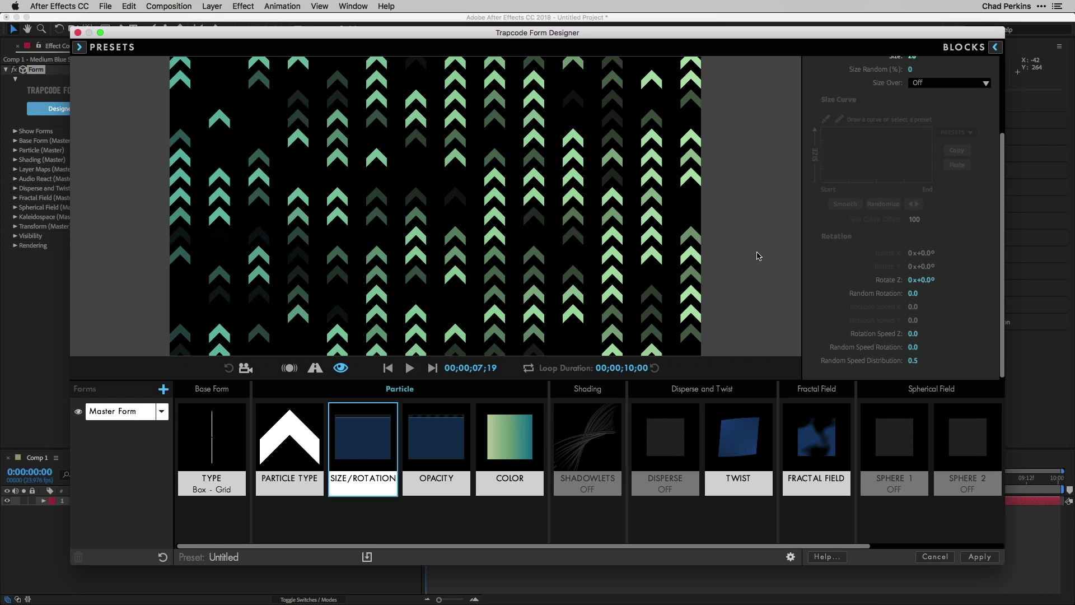
Look over the preset library again, the Particle Type settings and the available particle block presets.
click(80, 47)
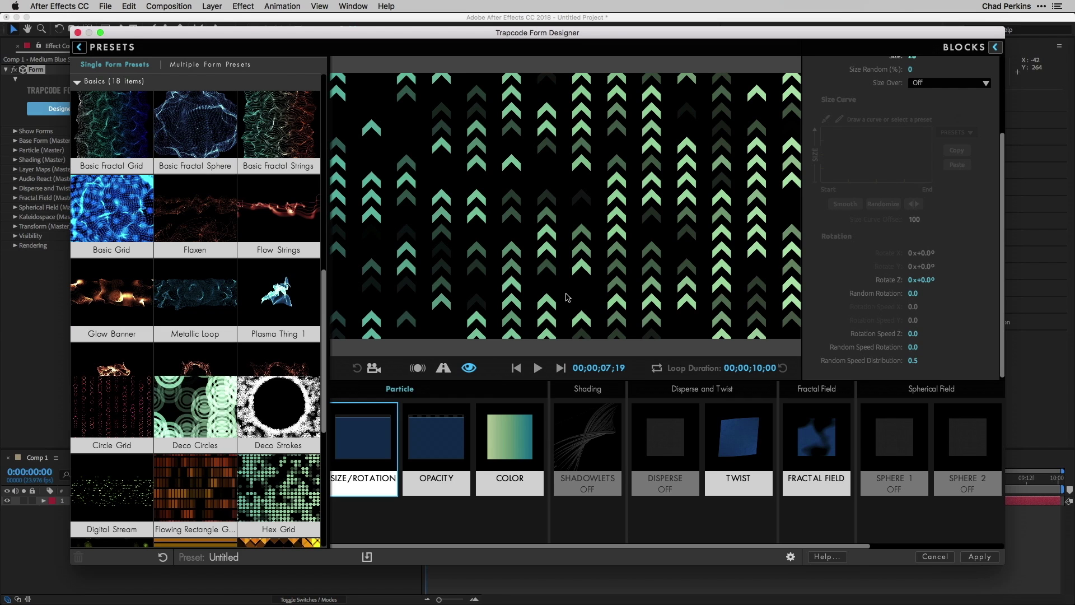
click(80, 47)
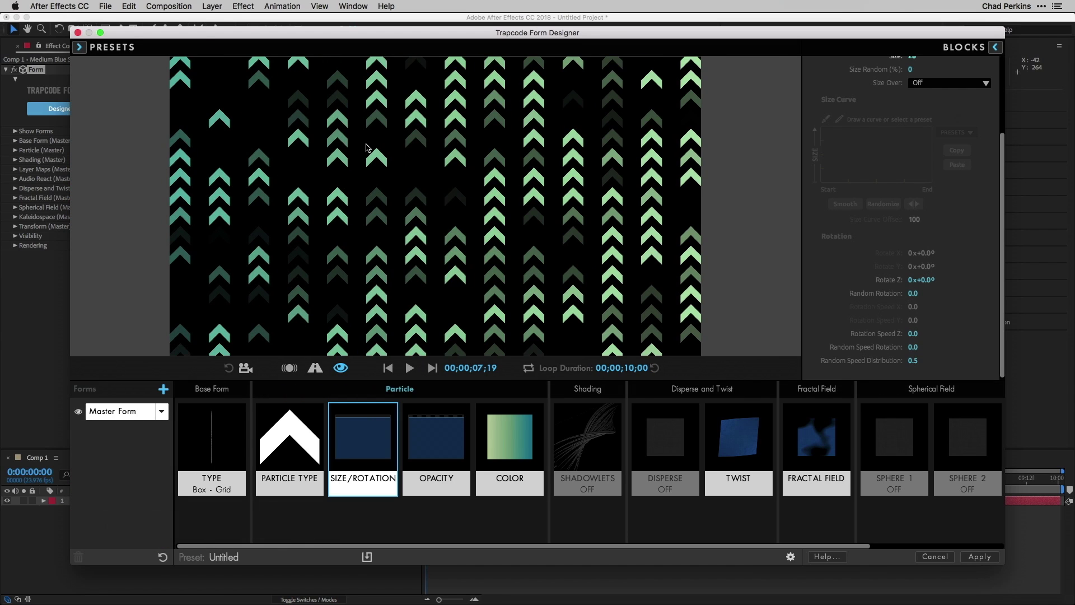
click(308, 455)
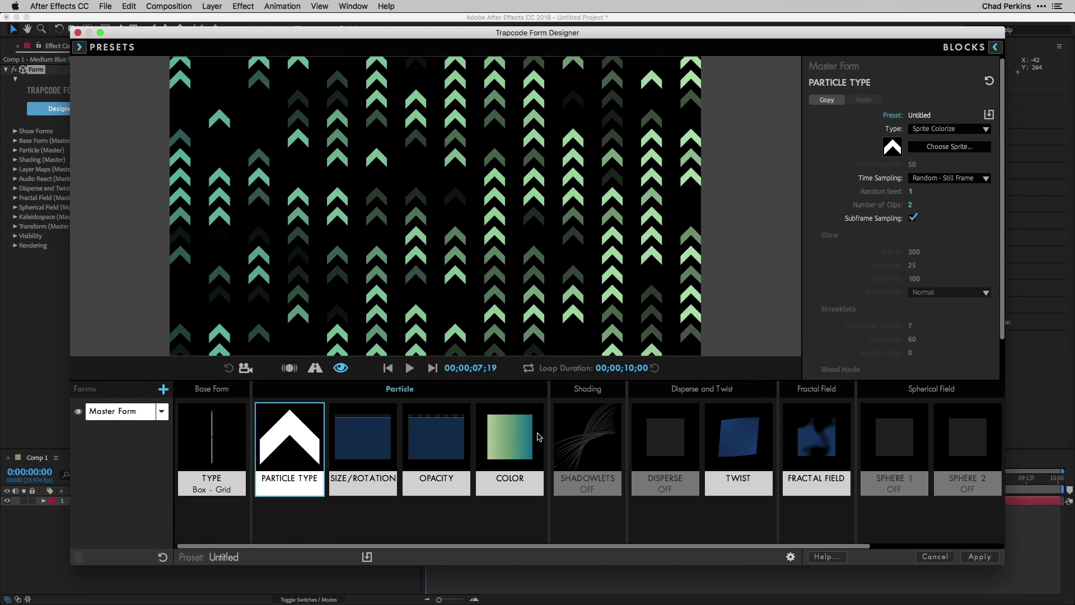
click(995, 48)
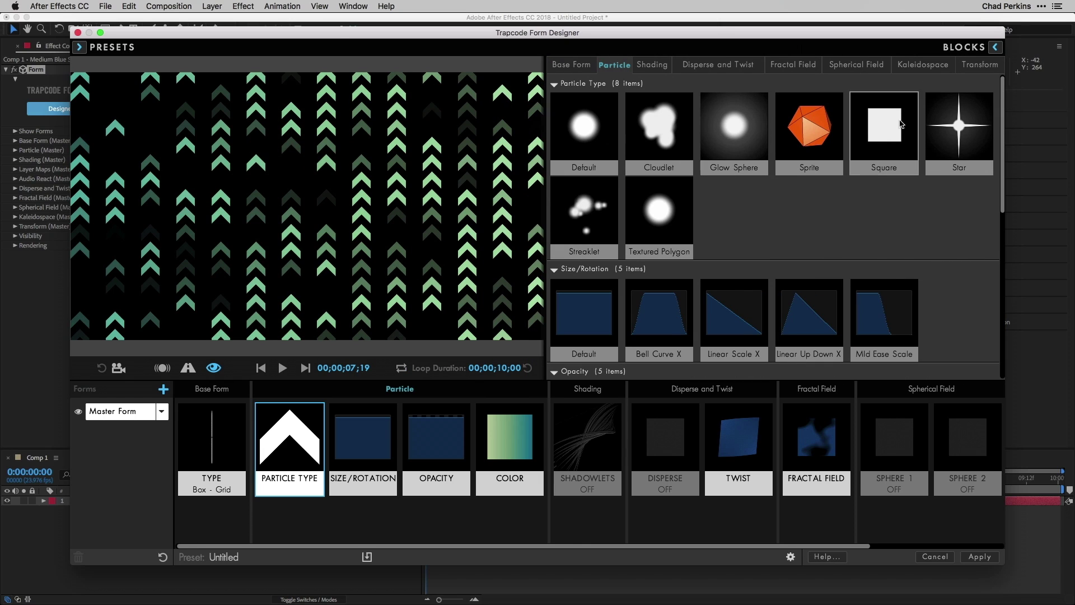
Replace the chevron sprite of the Particle Type block with the Basic Arrow sprite.
click(289, 453)
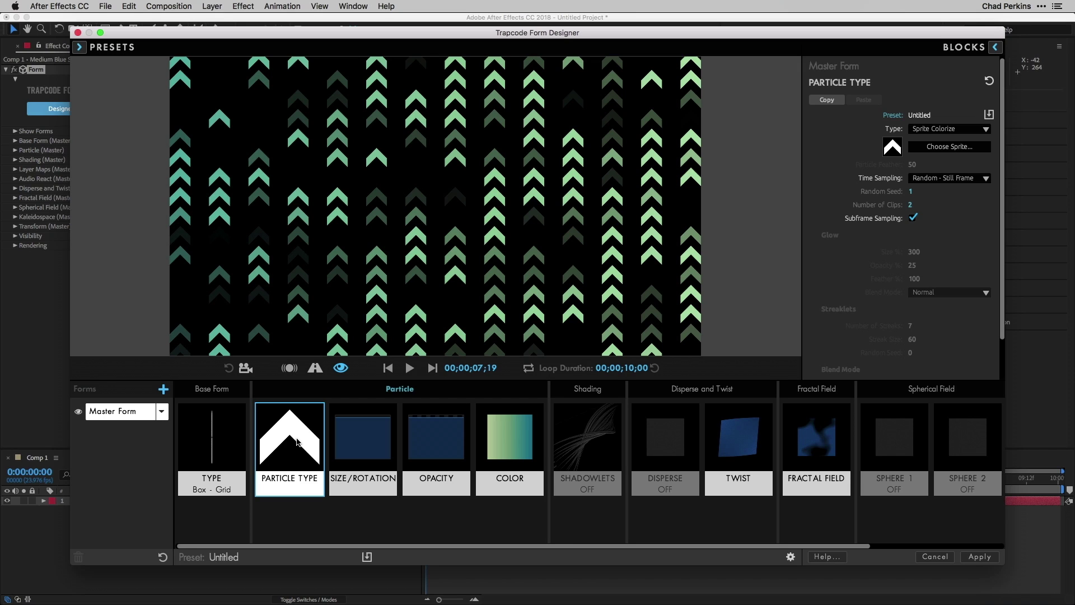
click(952, 148)
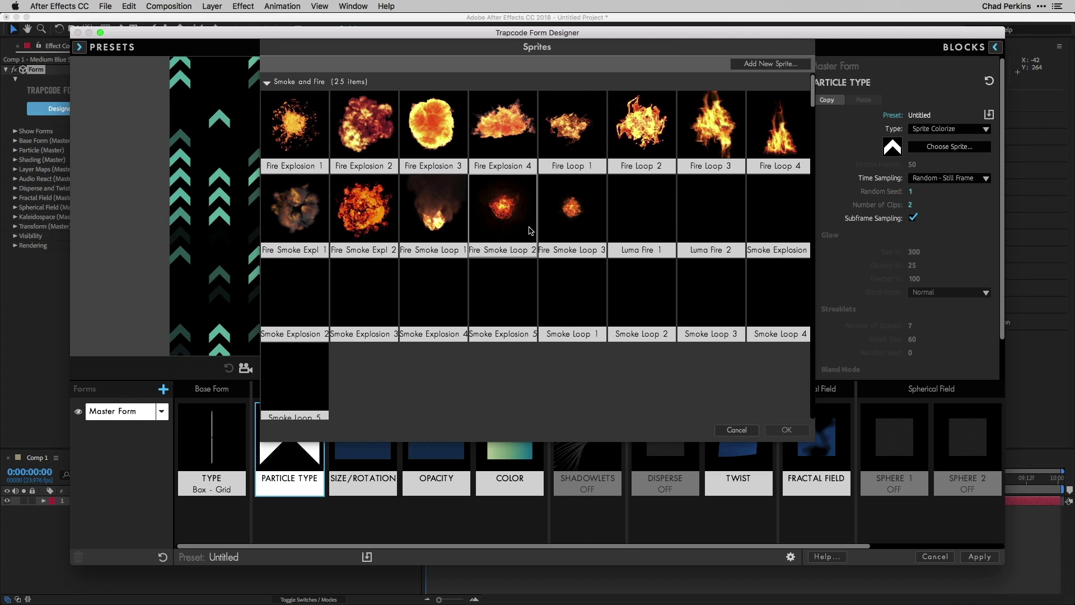
drag(812, 97, 815, 171)
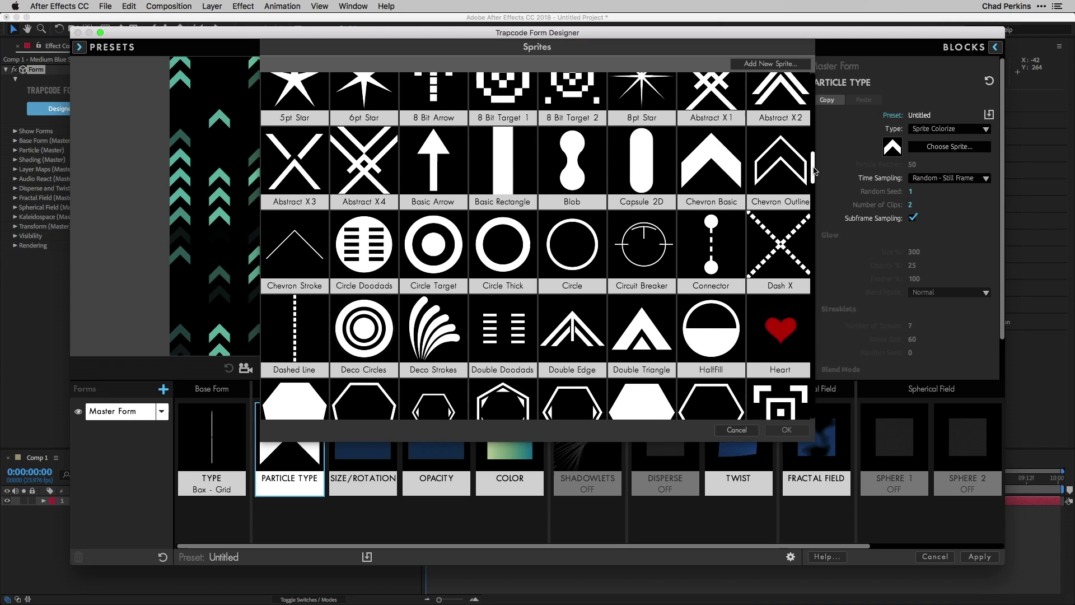
click(439, 158)
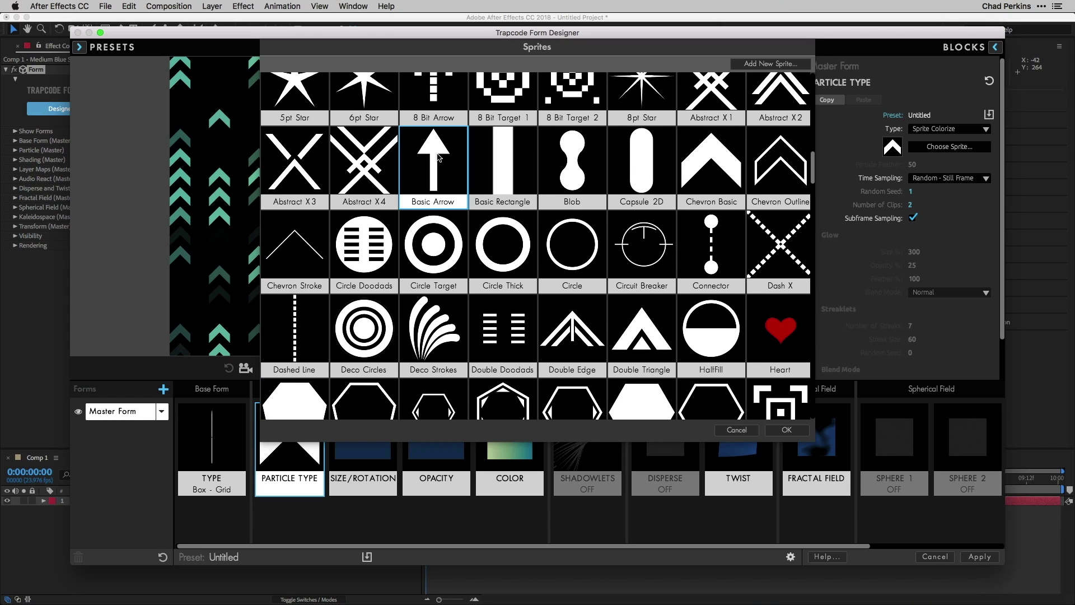
click(782, 431)
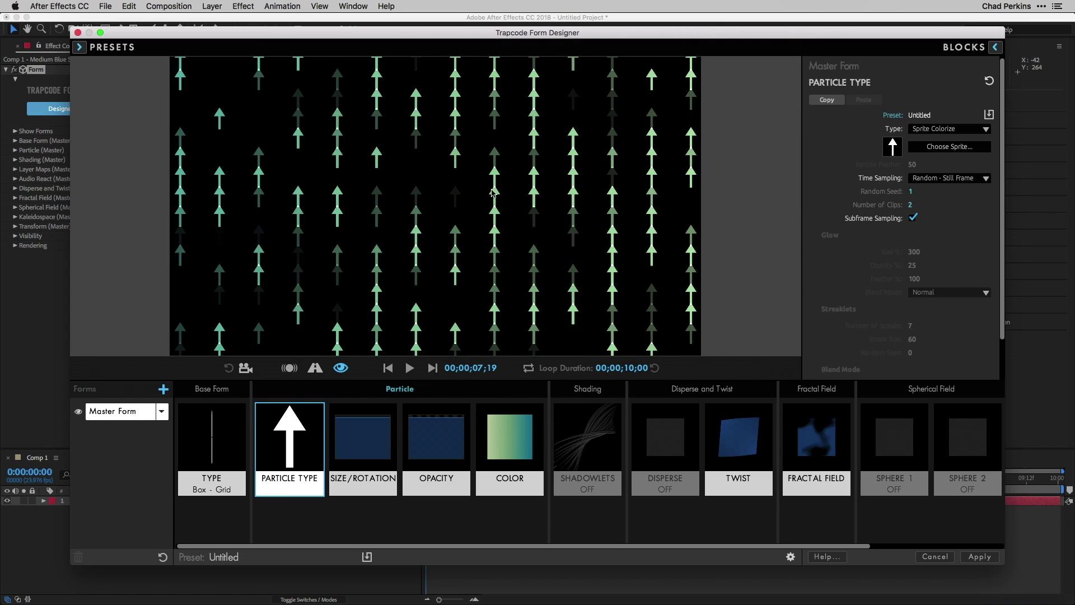
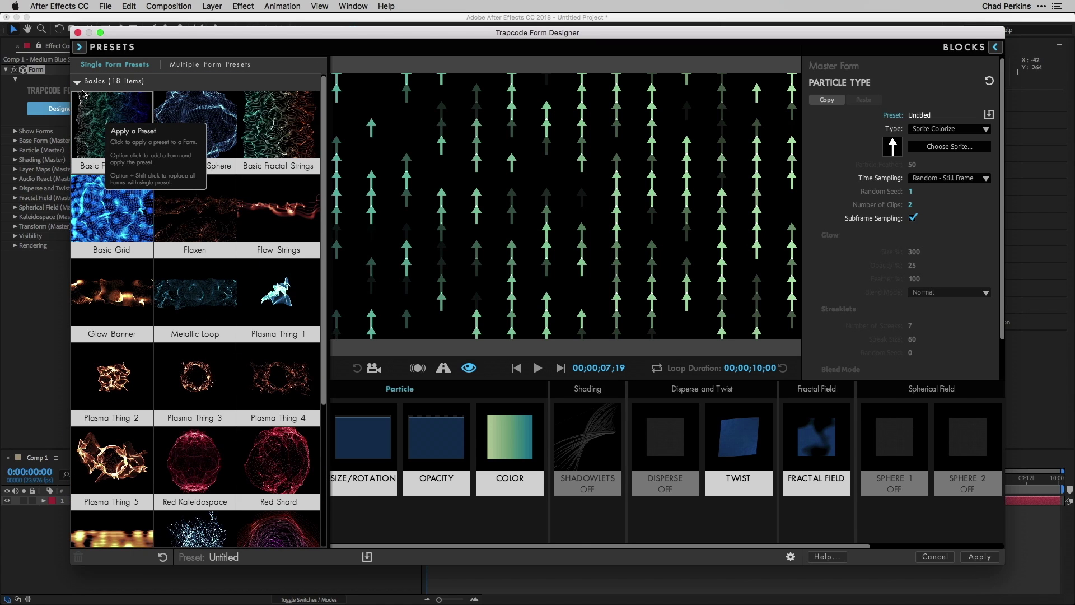
Collapse the Basics category and load the Cygnus JM preset from the Organic category of the Multiple Form Presets.
click(78, 82)
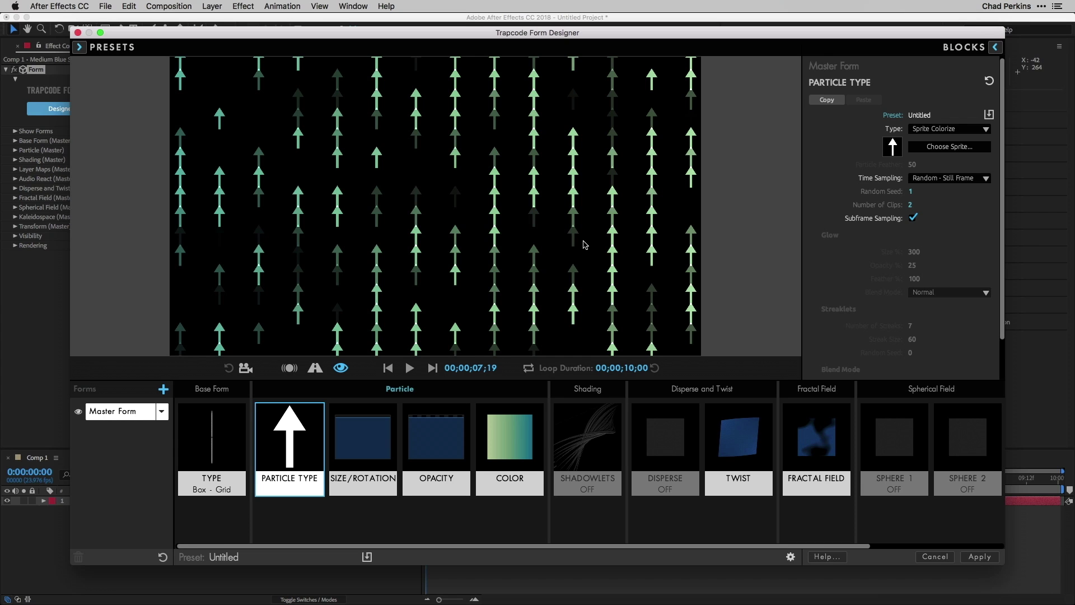
click(80, 47)
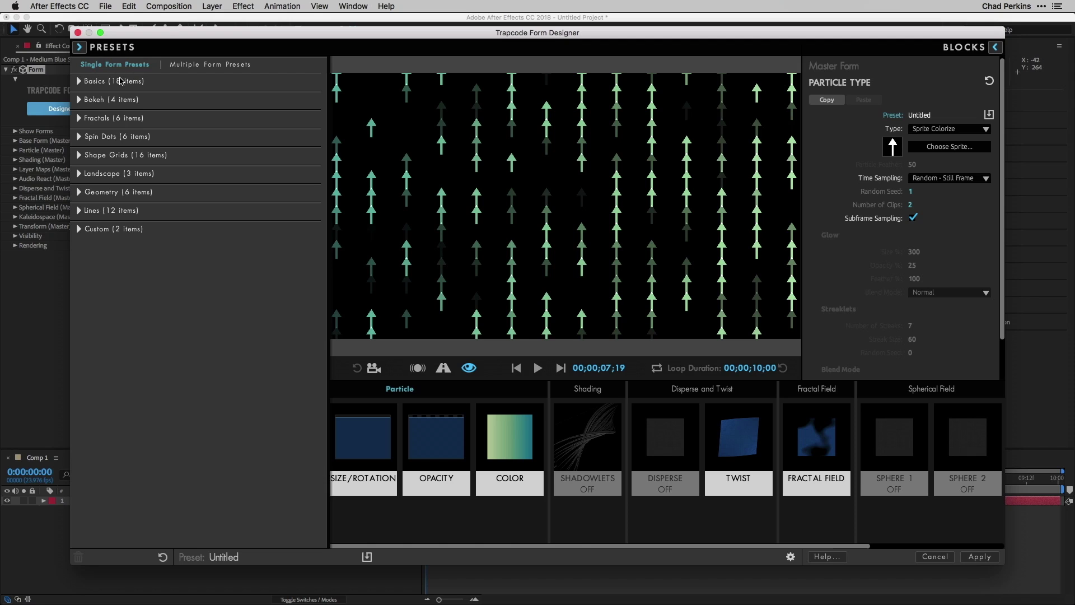
click(231, 65)
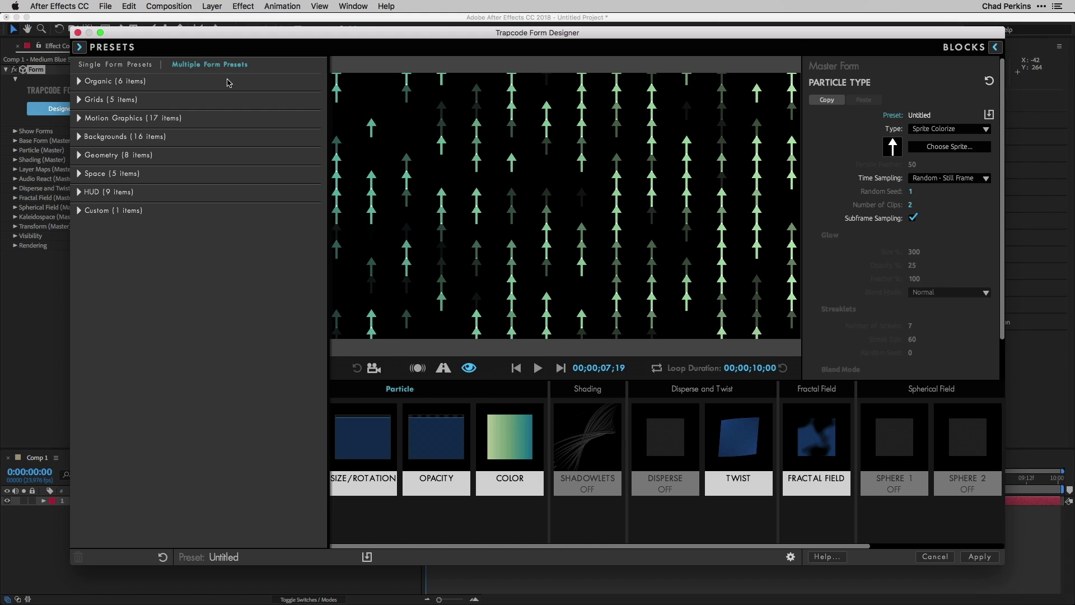
click(78, 80)
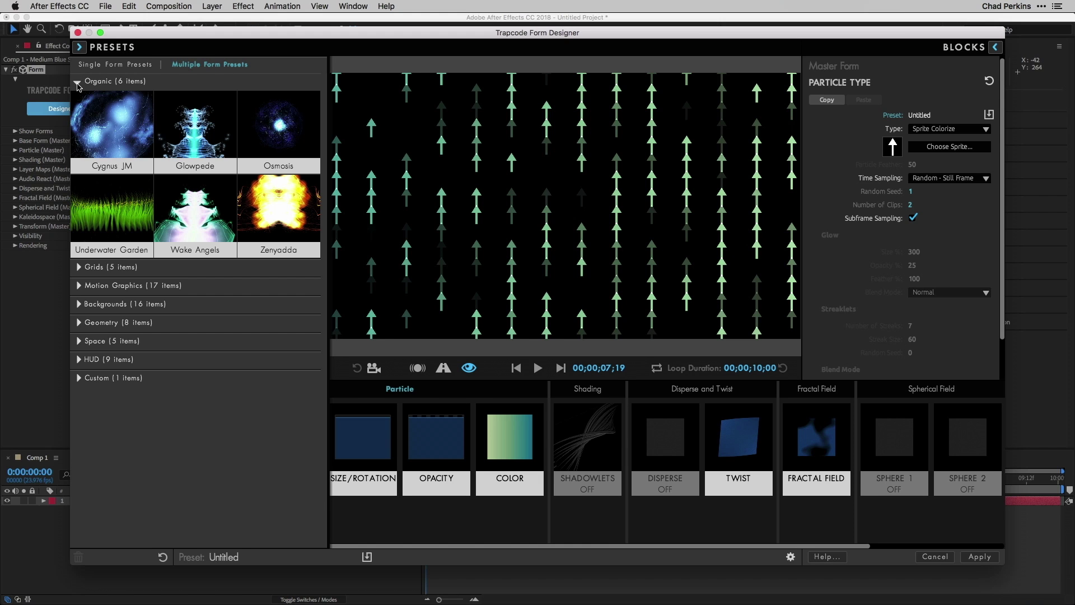
click(131, 128)
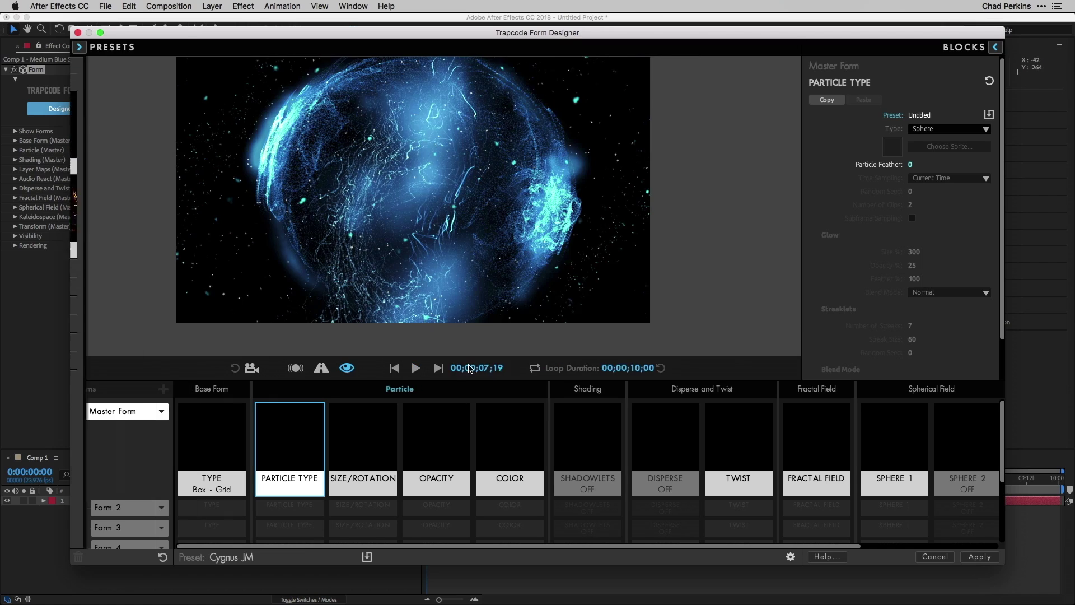
Play the Cygnus JM preview and load the Memphis 2 preset from the Backgrounds category of the Multiple Form Presets.
click(411, 368)
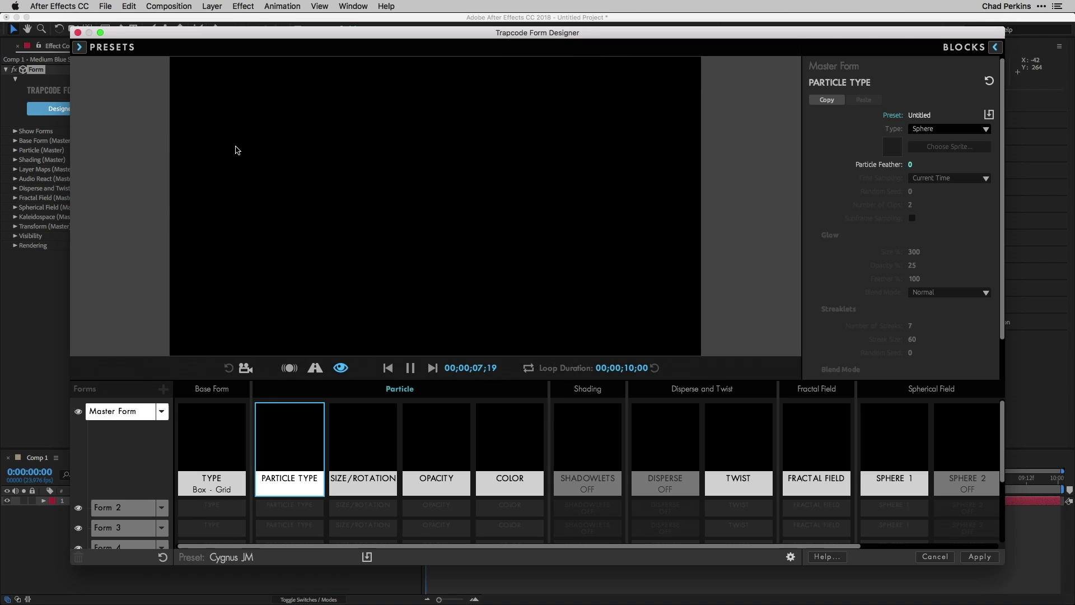
click(81, 48)
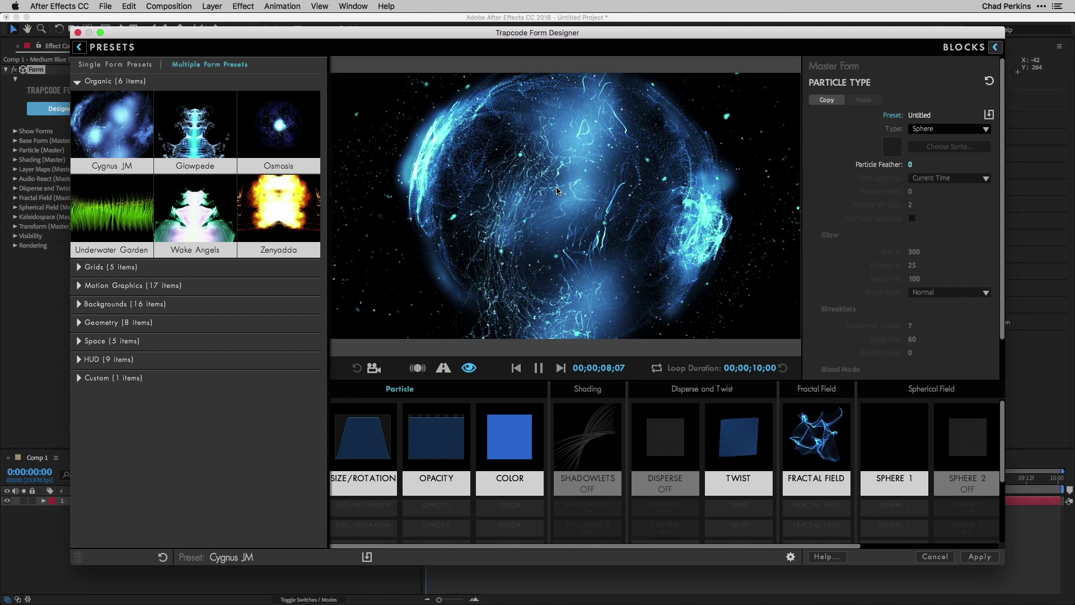
click(79, 82)
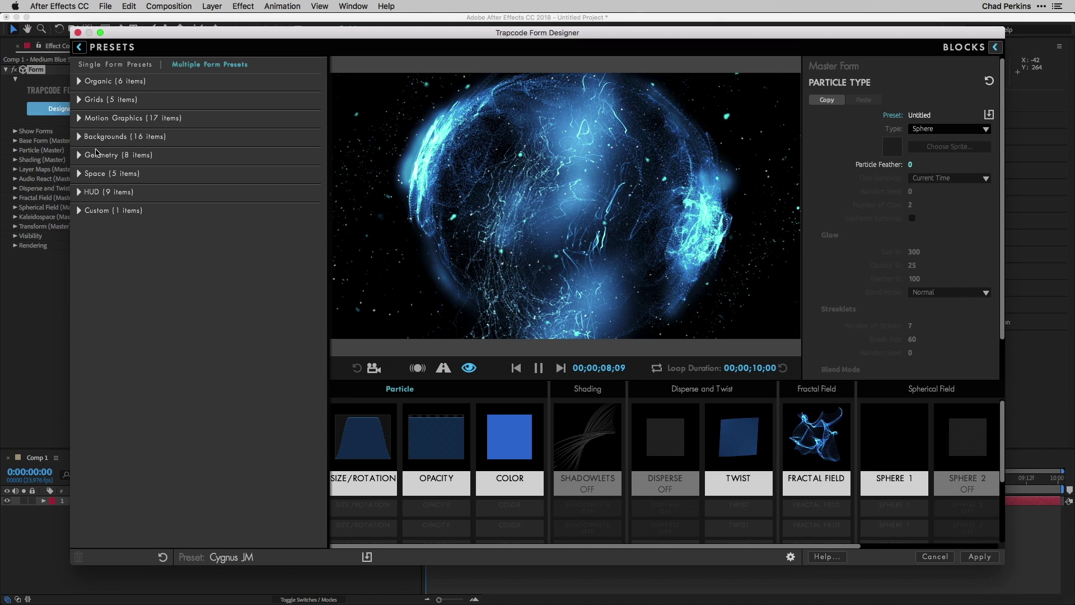
click(79, 139)
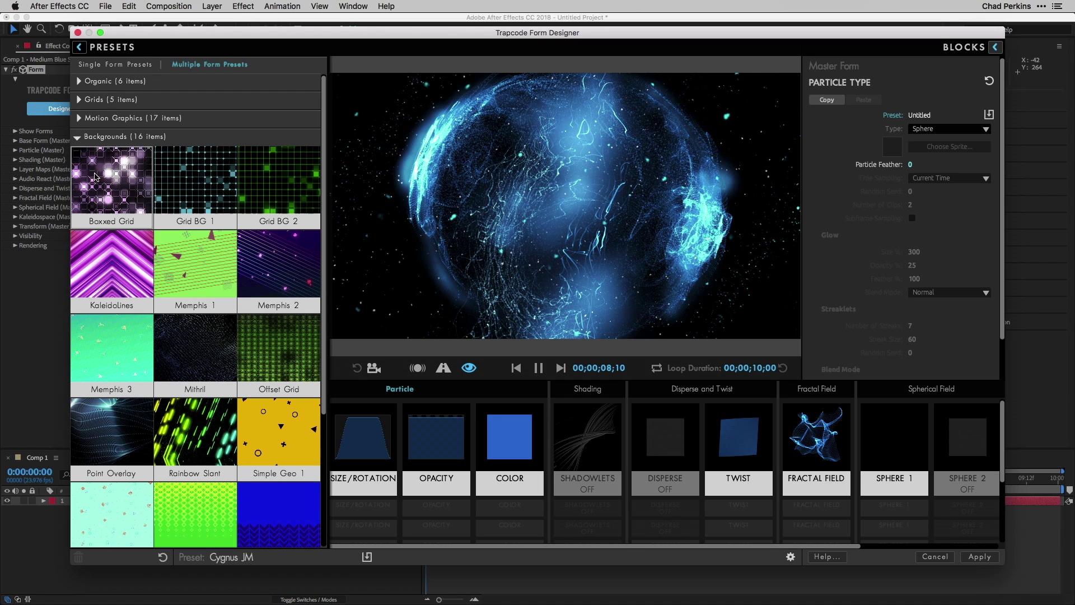
click(276, 282)
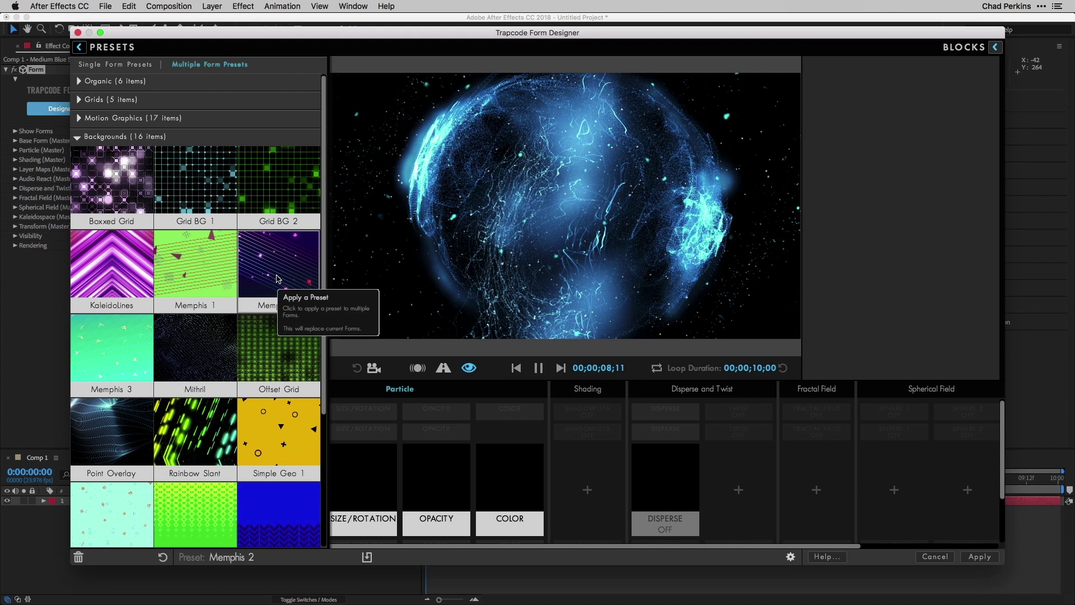
double_click(279, 275)
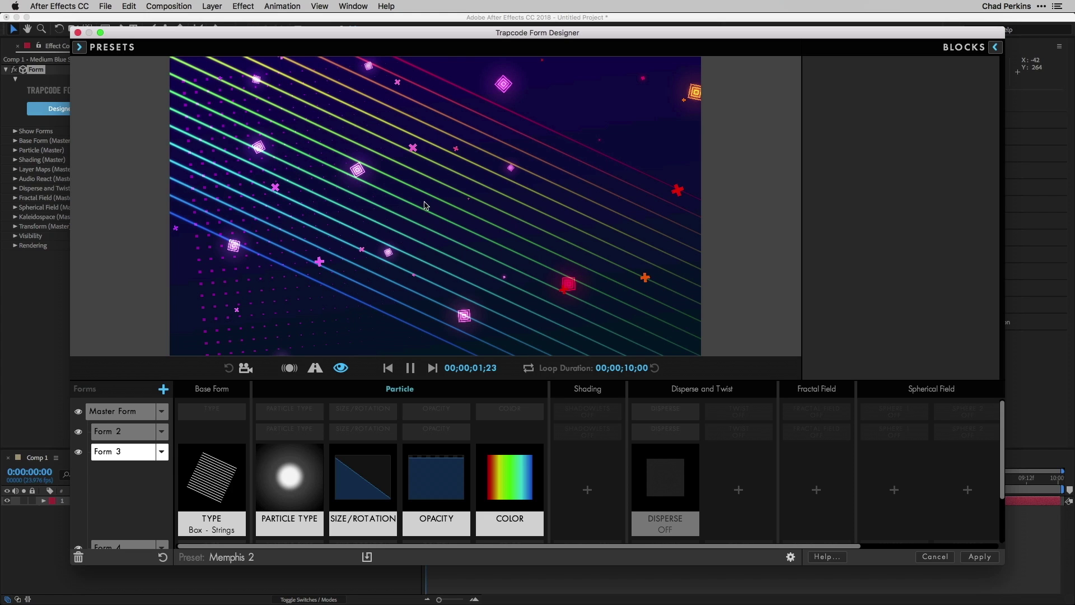
Collapse the Backgrounds category and load the Neutrino preset from the Space category.
click(80, 48)
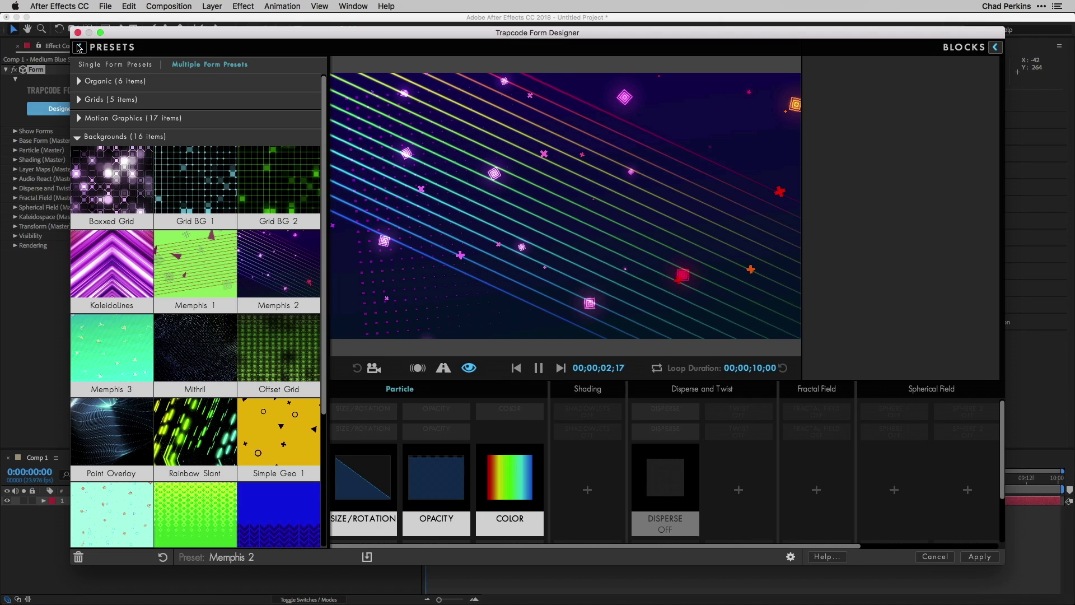
click(77, 136)
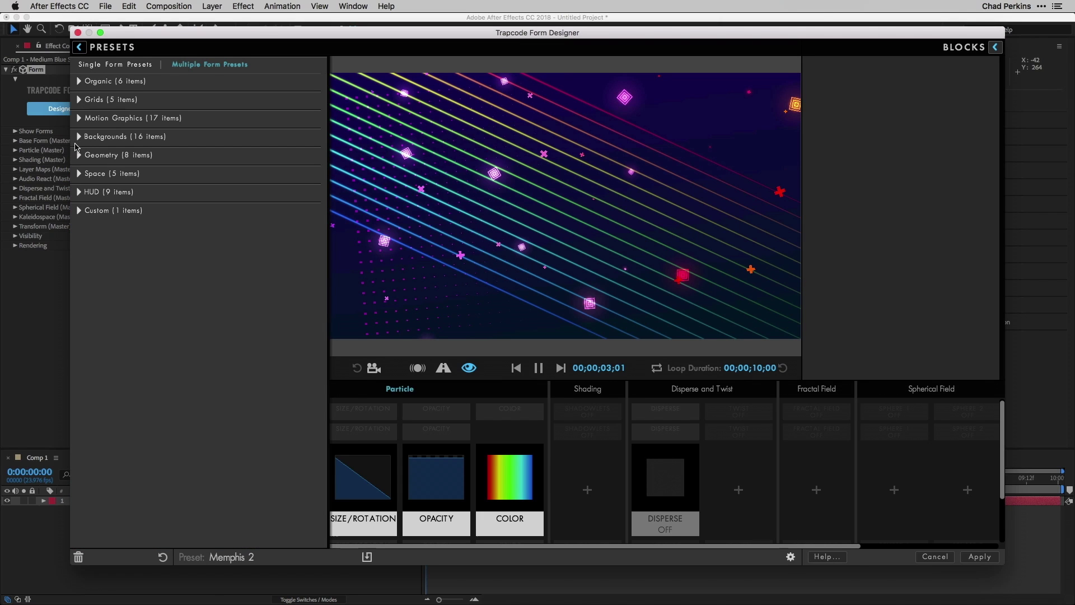
click(79, 175)
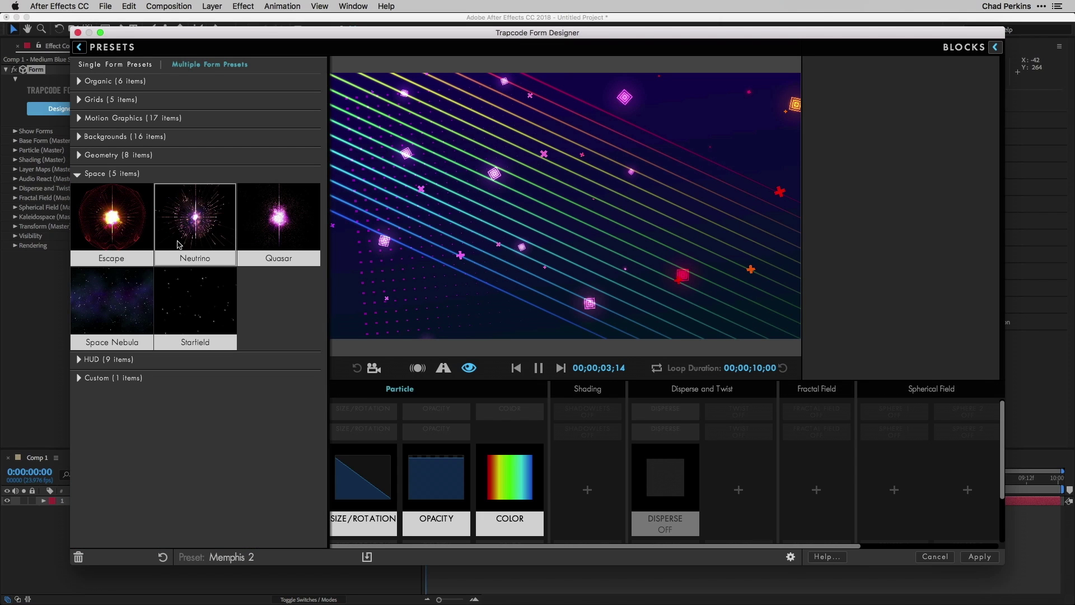
click(196, 226)
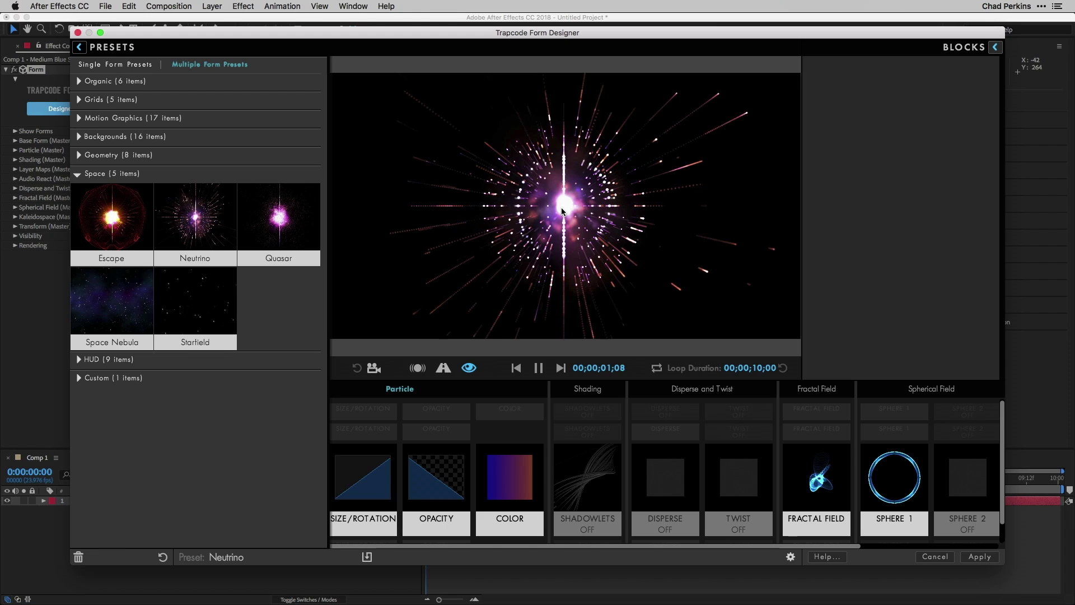
Collapse the Space category, load the Magic Torus preset from the Geometry category and pause its preview.
click(78, 174)
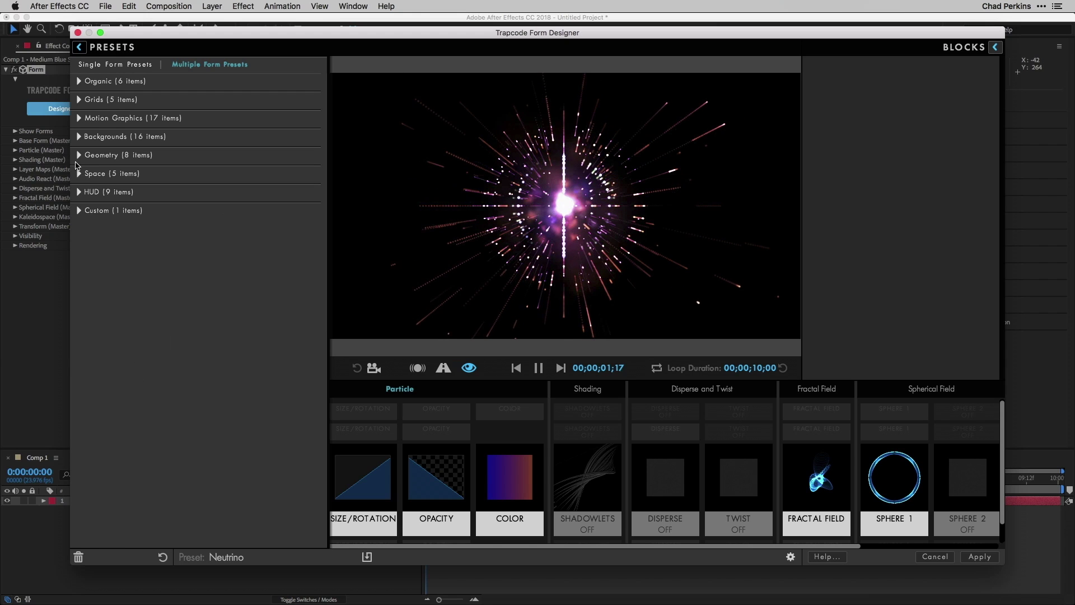
click(78, 156)
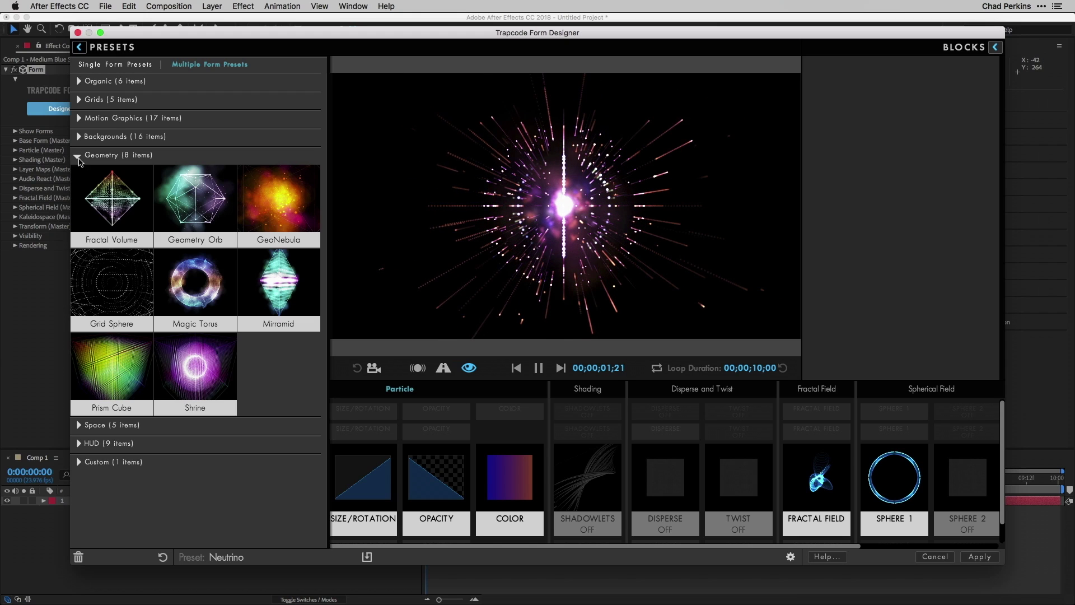
click(203, 289)
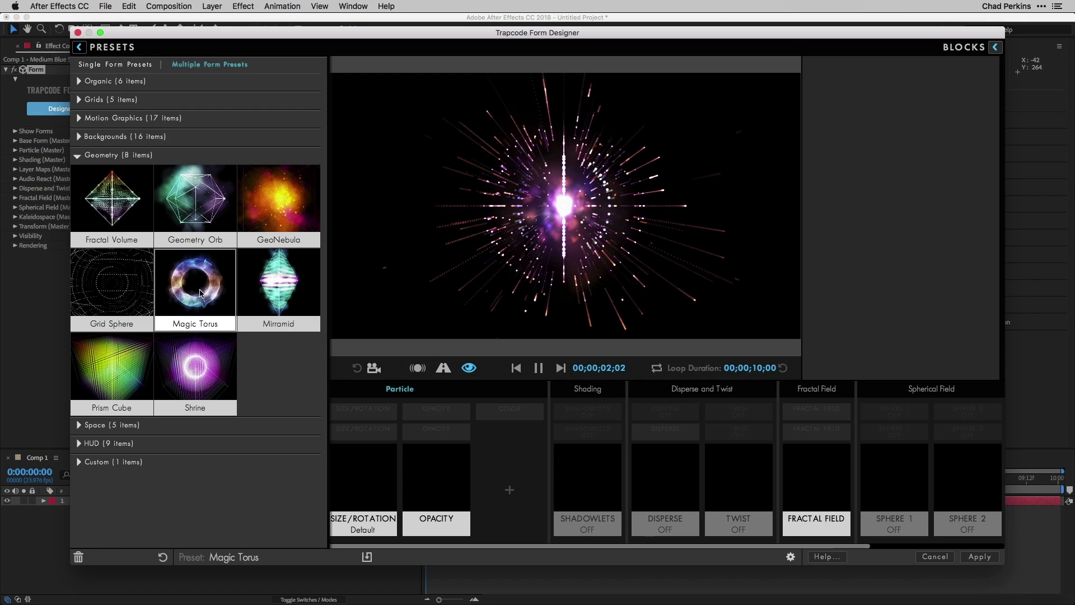
double_click(213, 285)
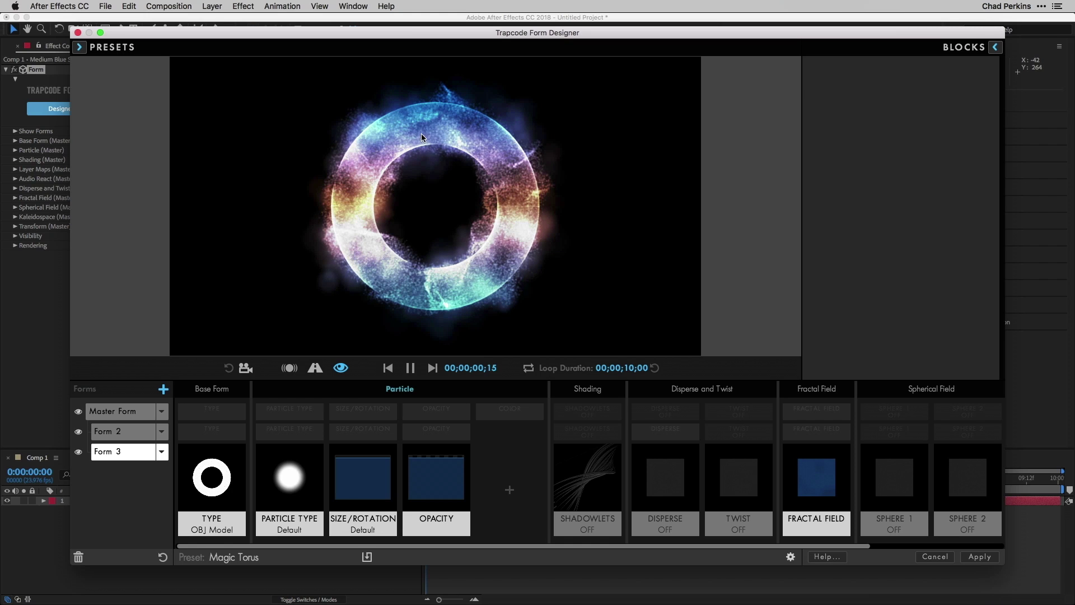
click(410, 368)
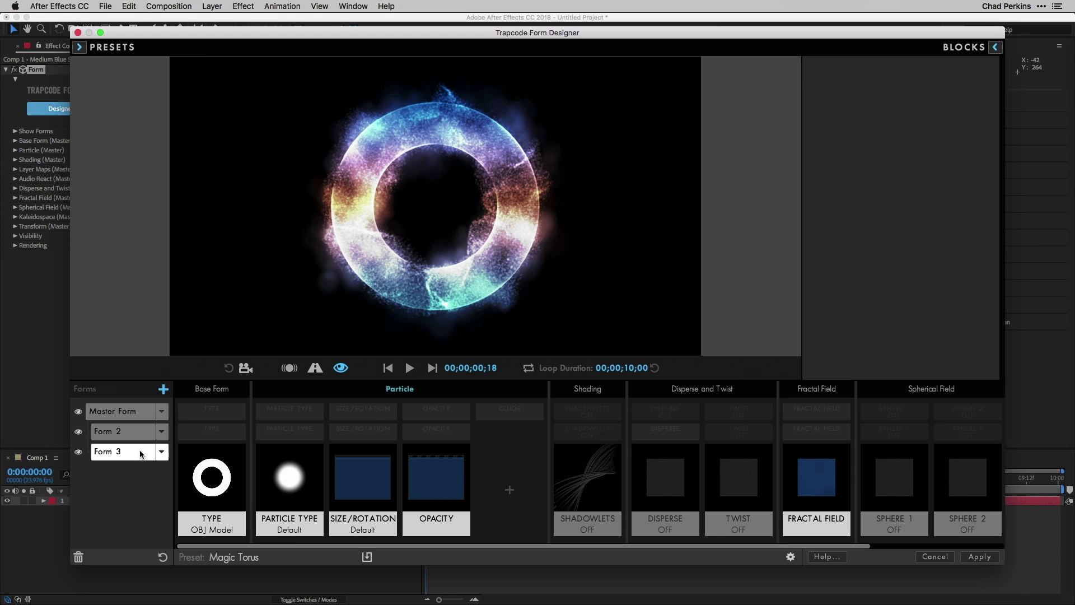
Look over the blocks of the Master Form, Form 2 and Form 3 that make up the Magic Torus preset.
click(130, 416)
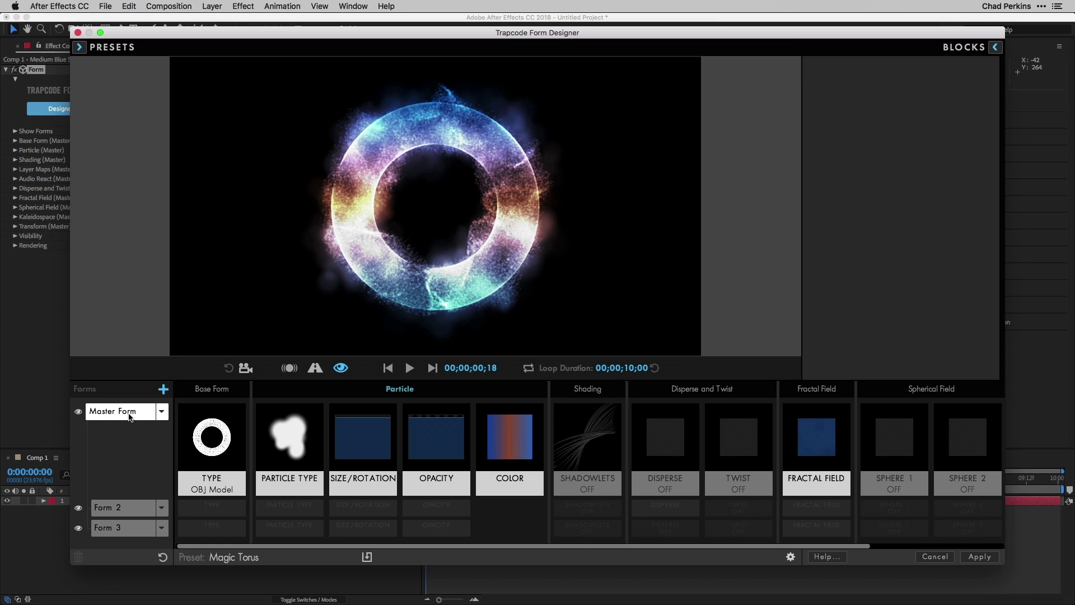
click(125, 510)
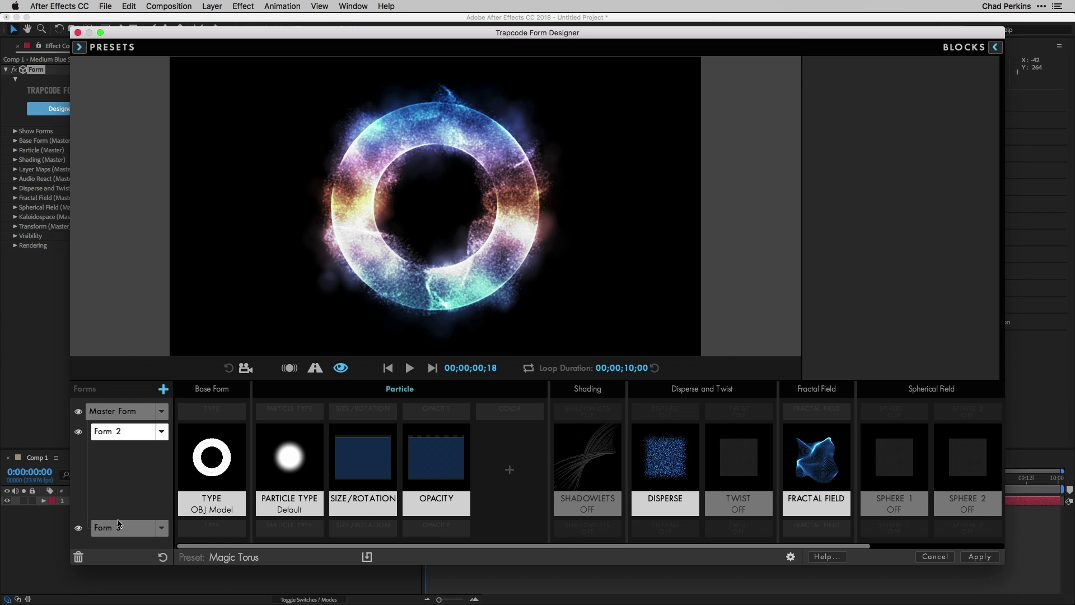
click(119, 526)
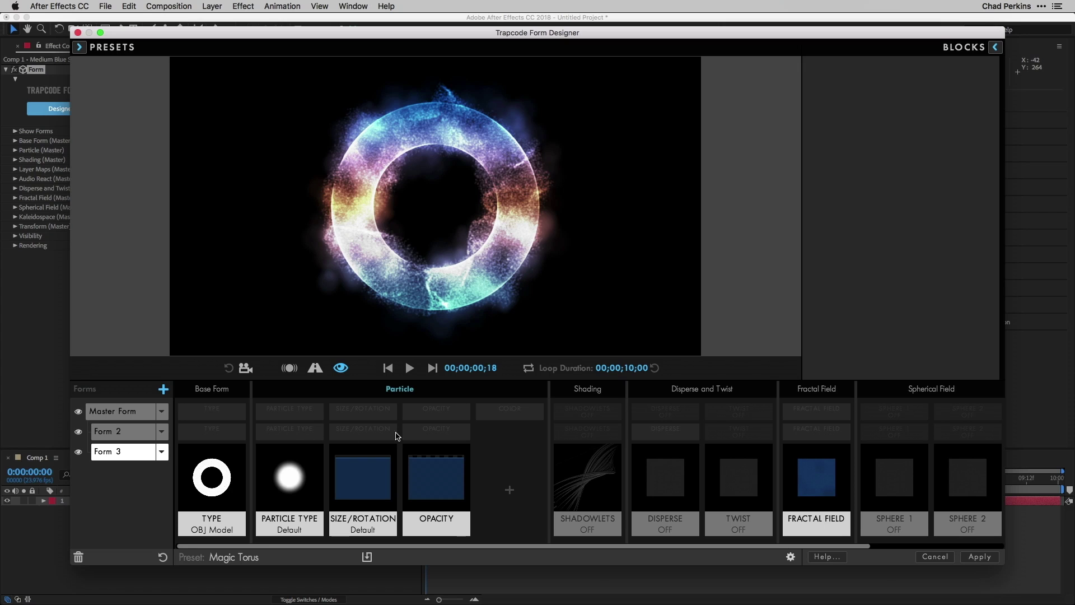
Show only the Master Form in the preview and look over its form options without choosing any.
click(79, 453)
click(78, 432)
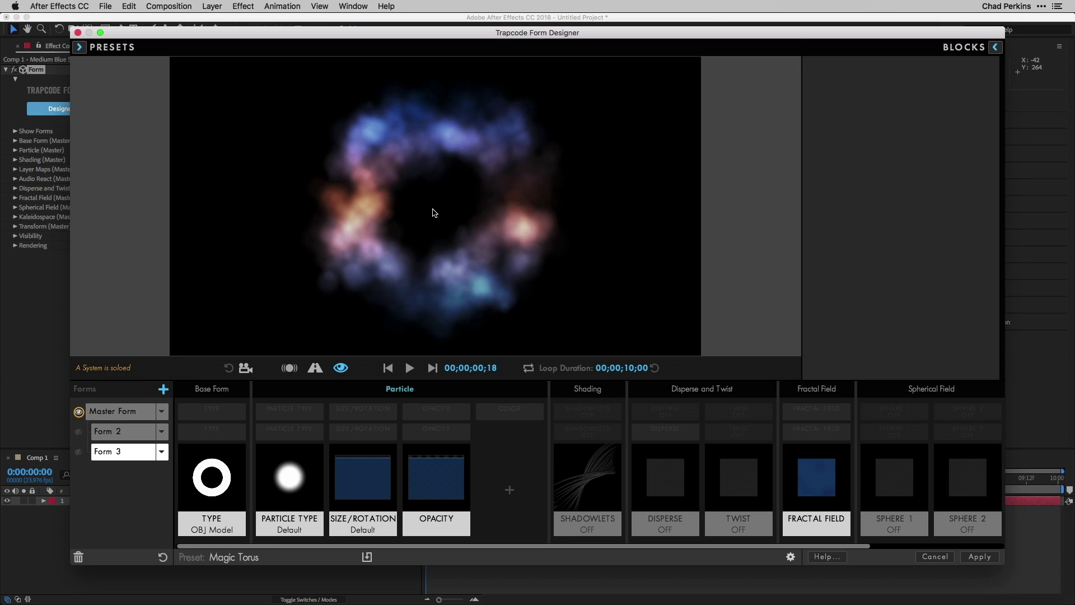
click(118, 414)
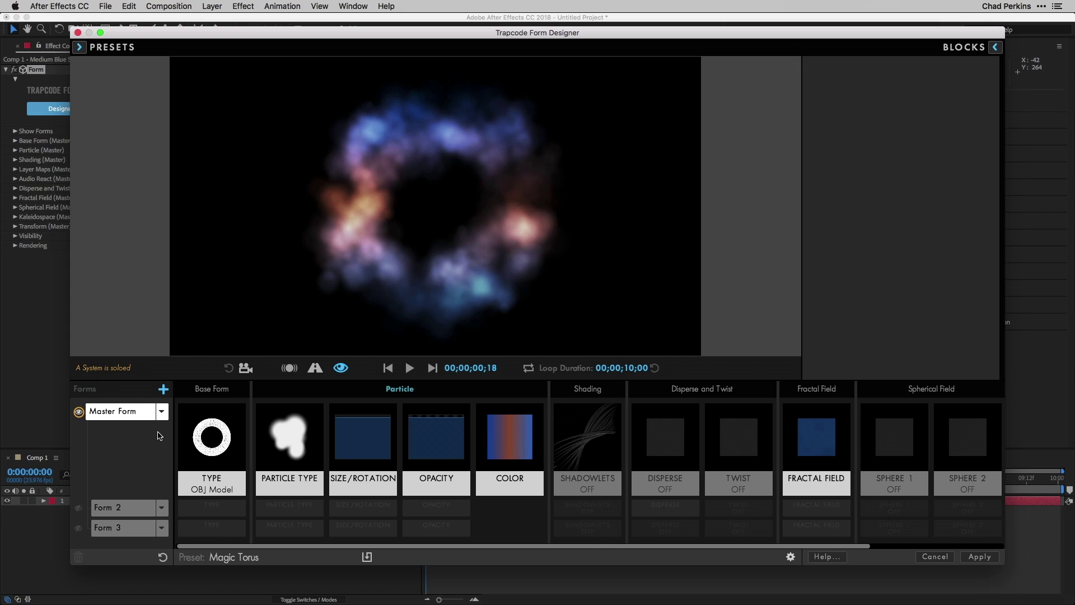
click(162, 412)
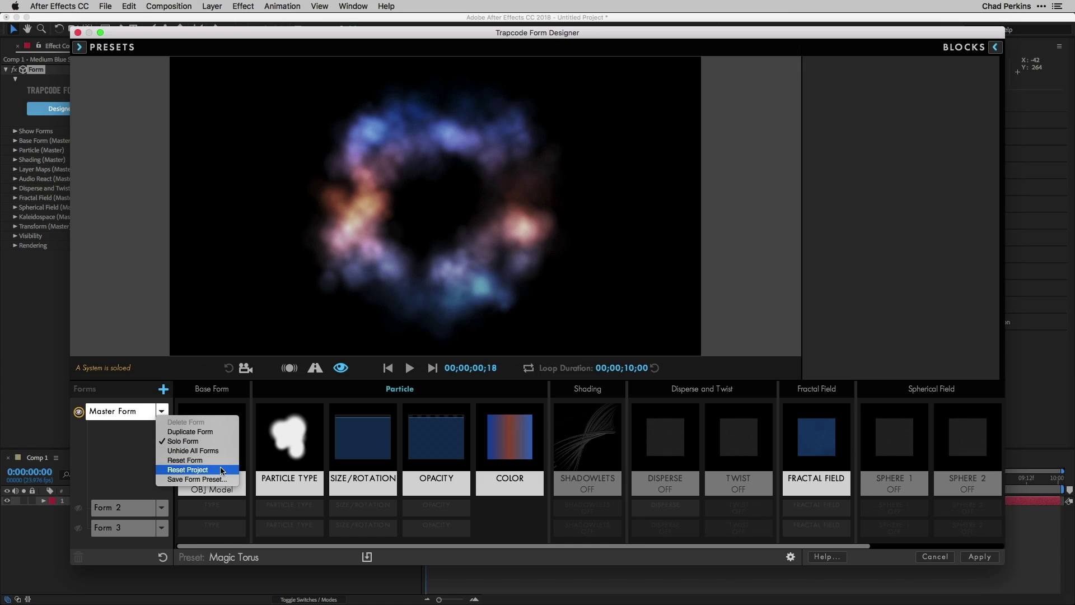
click(137, 454)
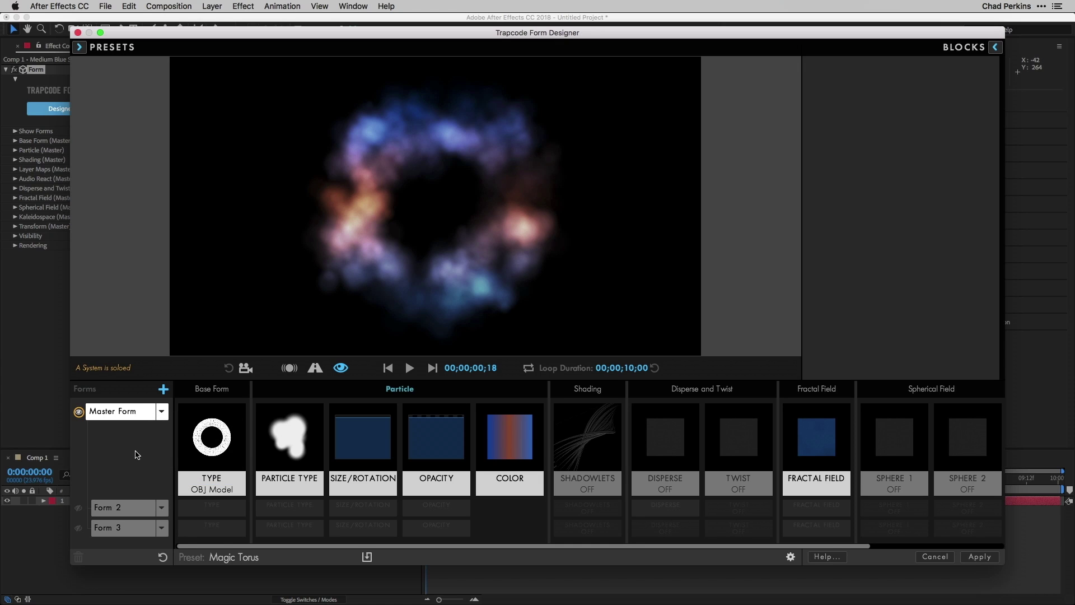
Add a new default form to the Magic Torus and delete it again.
click(164, 390)
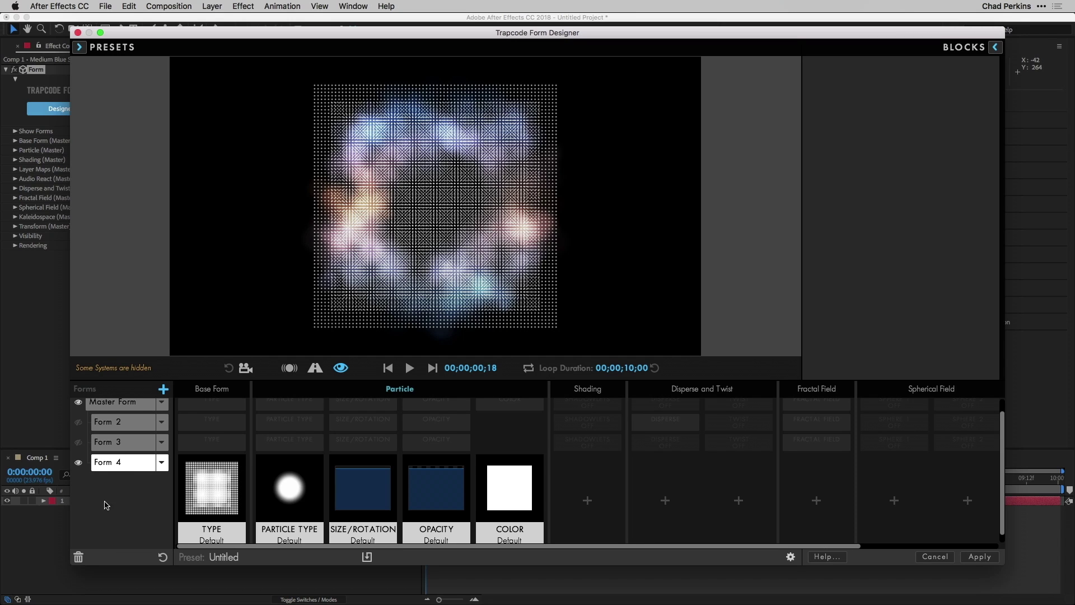
click(78, 558)
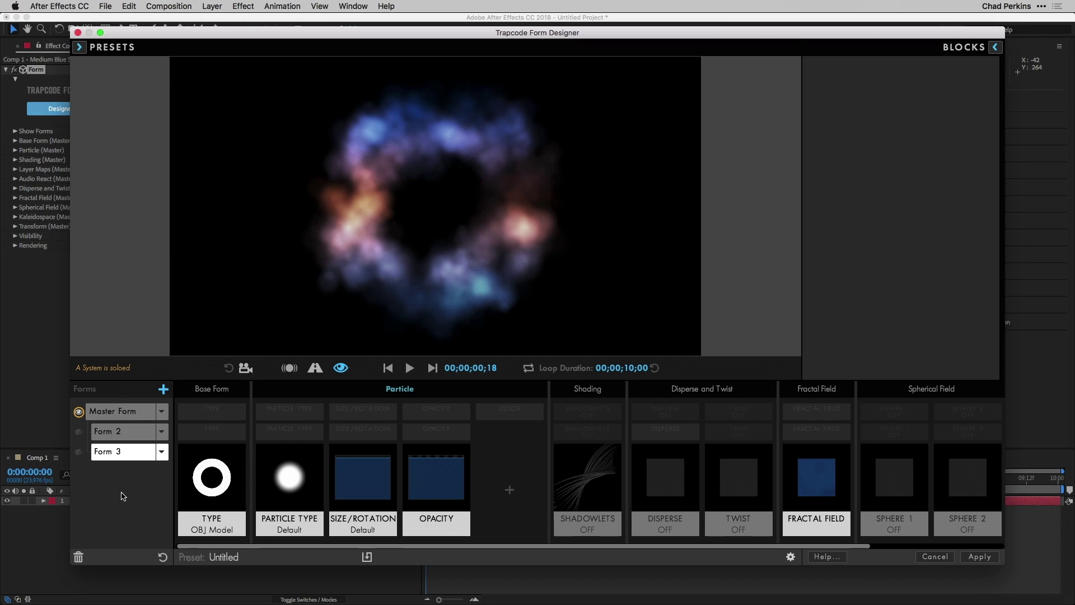
Unsolo the Master Form and view Form 3, the Master Form and Form 2 each on its own.
alt+click(79, 412)
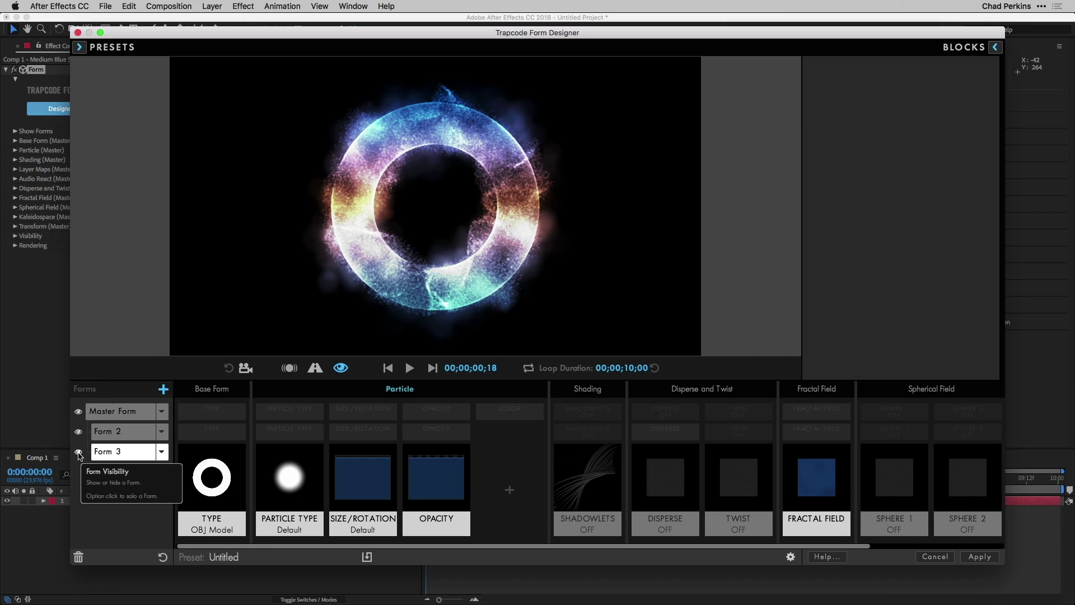
alt+click(79, 452)
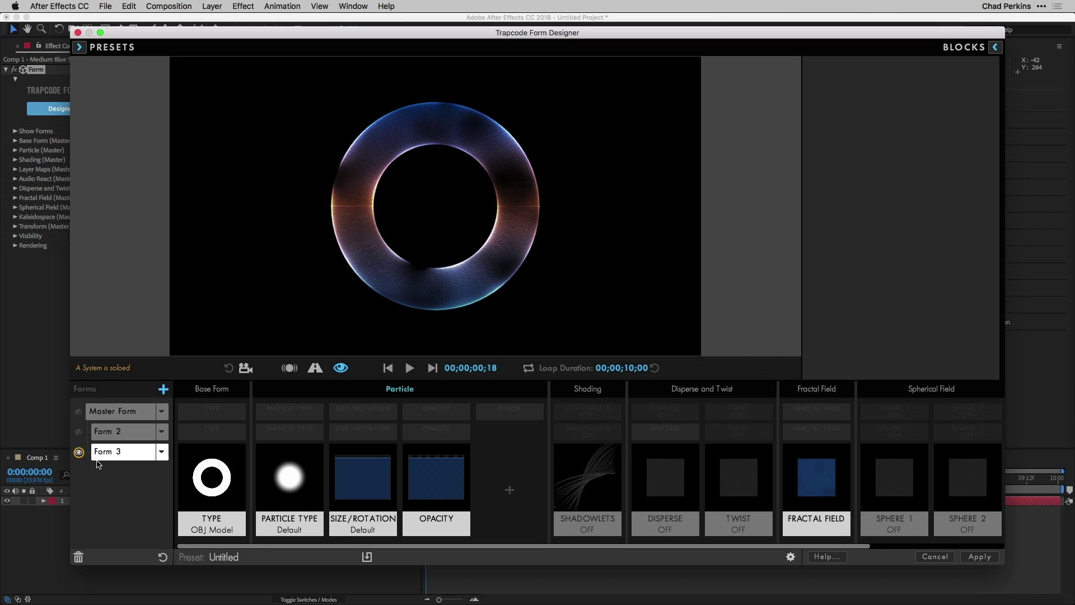
click(78, 433)
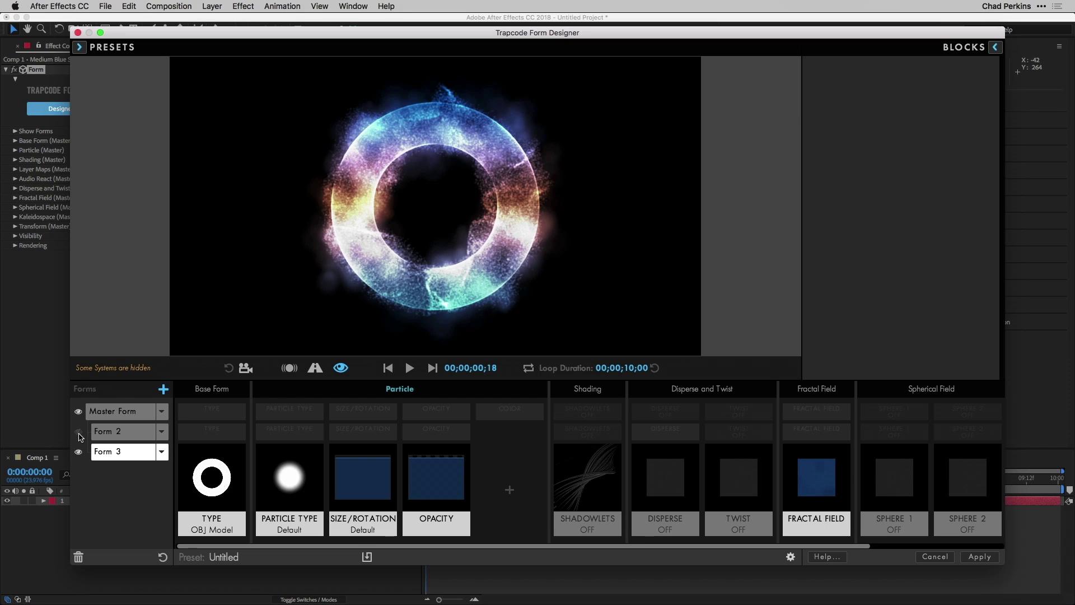
alt+click(79, 411)
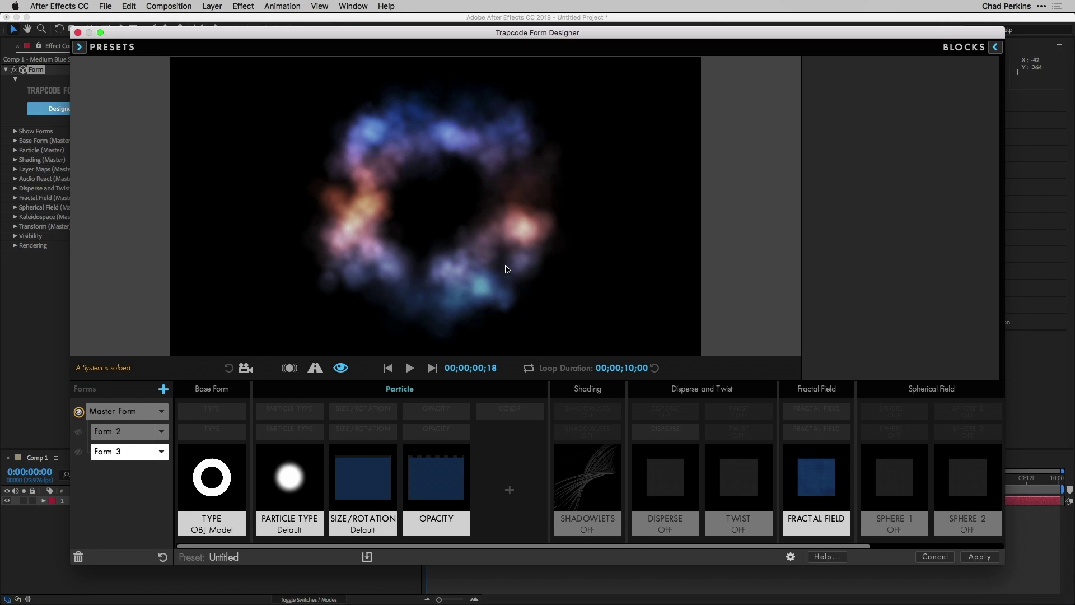
click(79, 431)
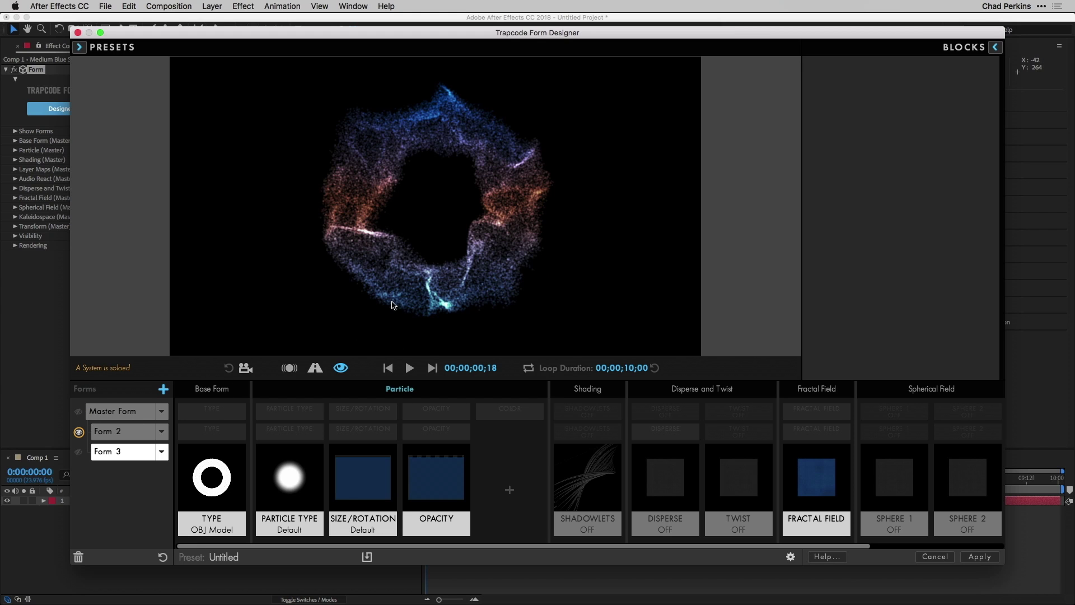
View the Master Form and Form 2 together with Form 3 hidden, and solo Form 3.
click(79, 431)
click(79, 451)
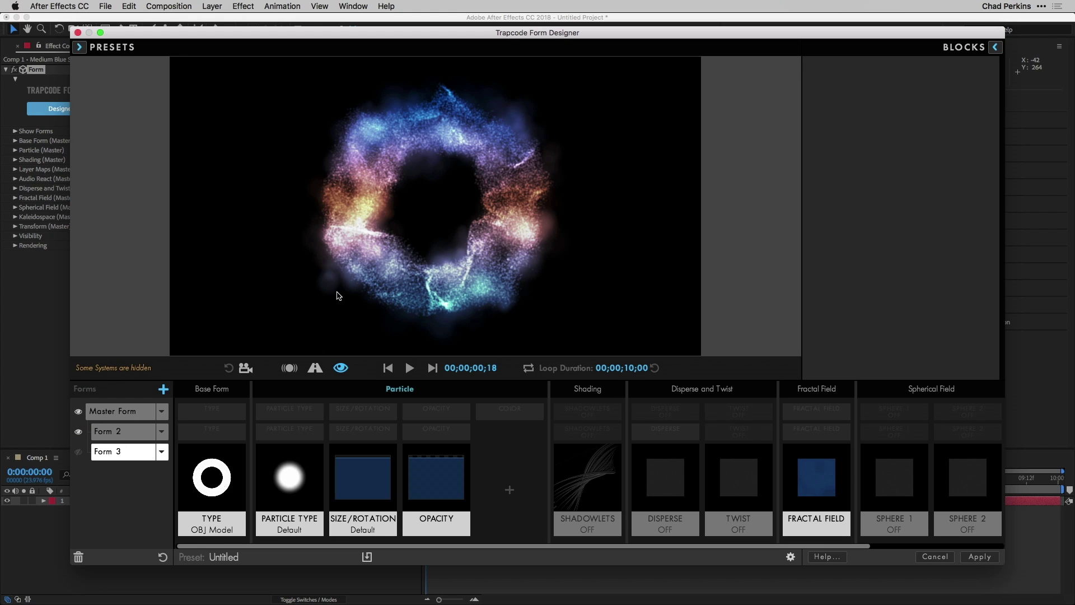
click(79, 451)
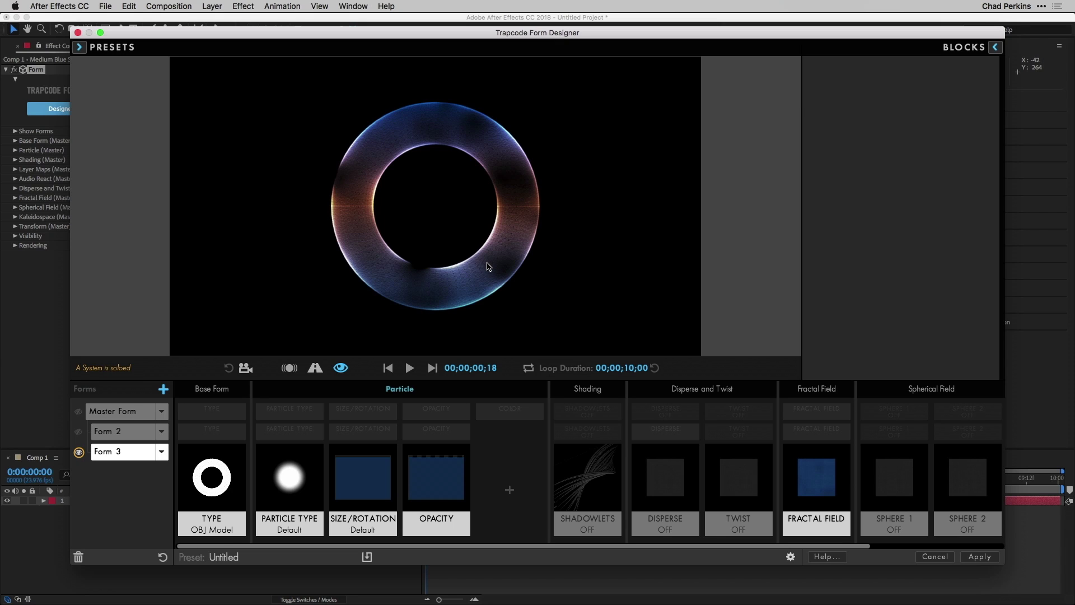
Turn on the Designer's camera controls and orbit, pan and zoom around the soloed Form 3 torus, ending with it turned to one side.
click(245, 368)
mouse_move(381, 204)
mouse_down()
mouse_move(482, 206)
mouse_move(372, 207)
mouse_up()
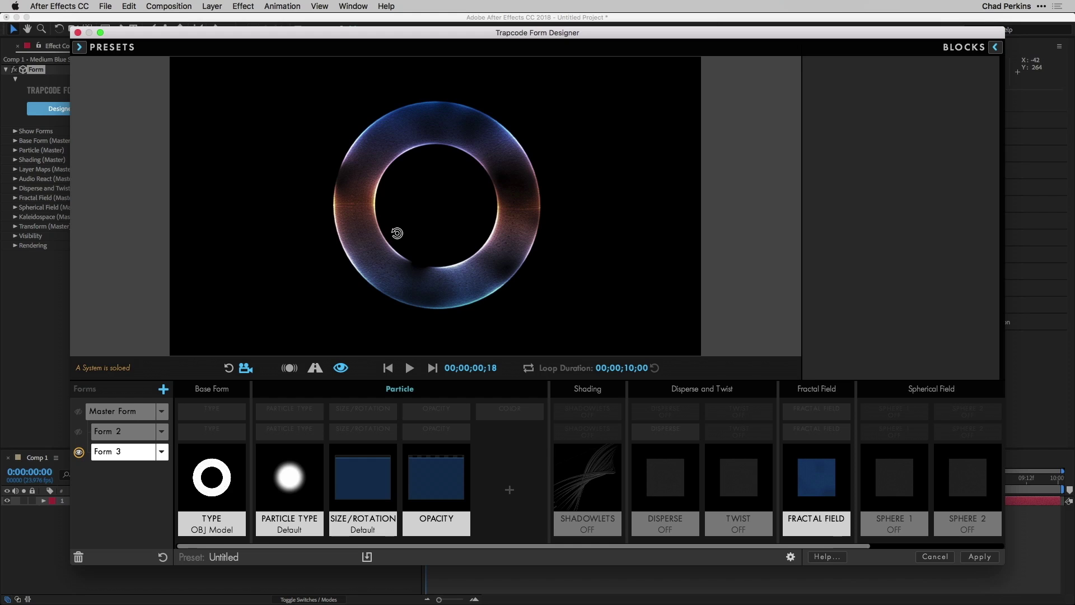
drag(405, 222, 425, 231)
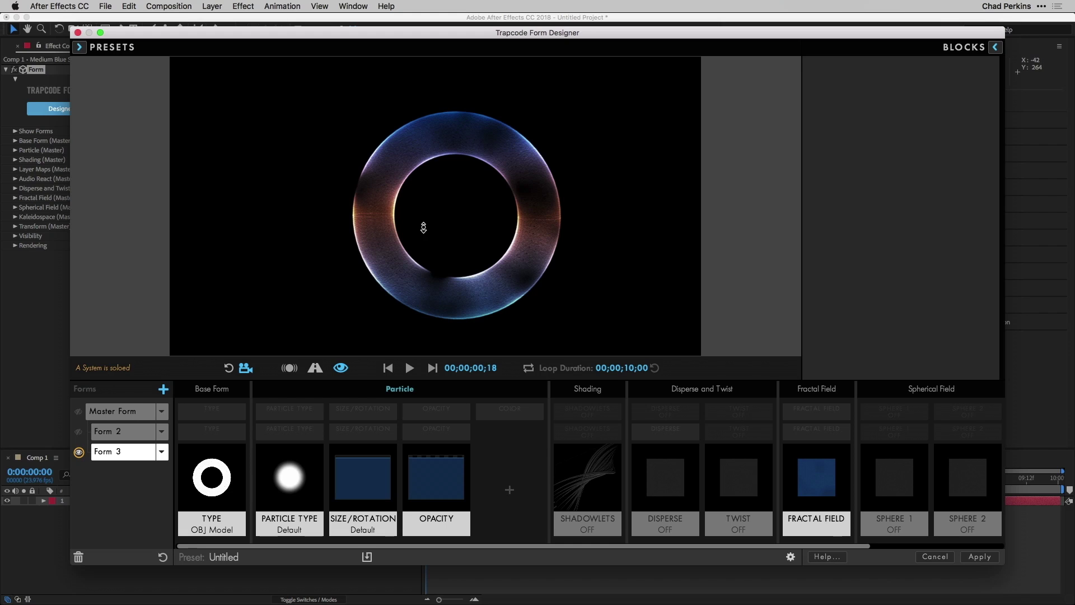
drag(443, 223, 469, 274)
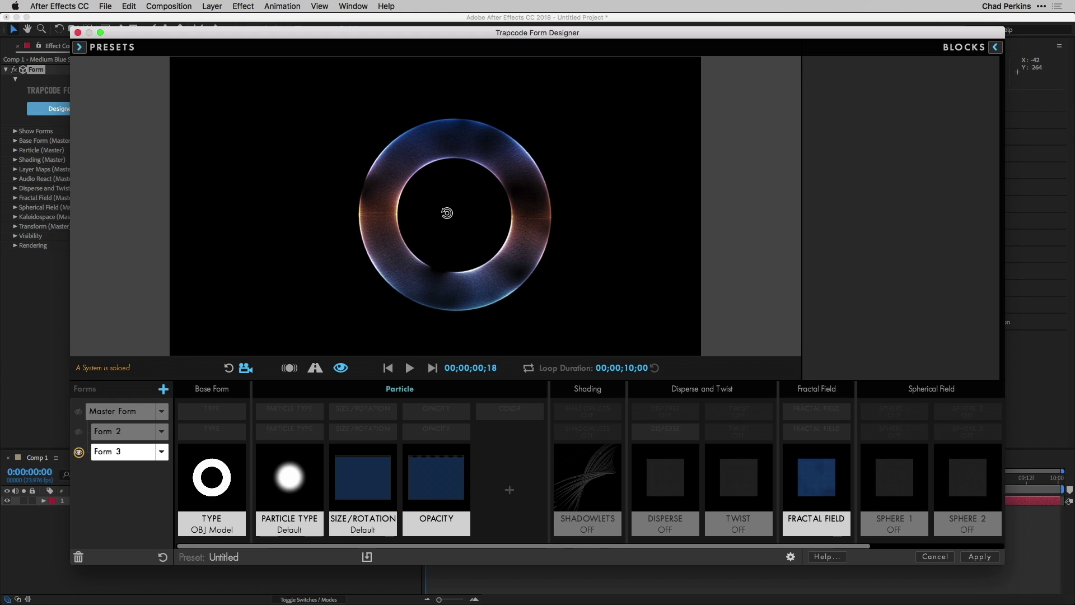
mouse_move(451, 211)
mouse_down()
mouse_move(509, 203)
mouse_move(492, 203)
mouse_move(489, 217)
mouse_up()
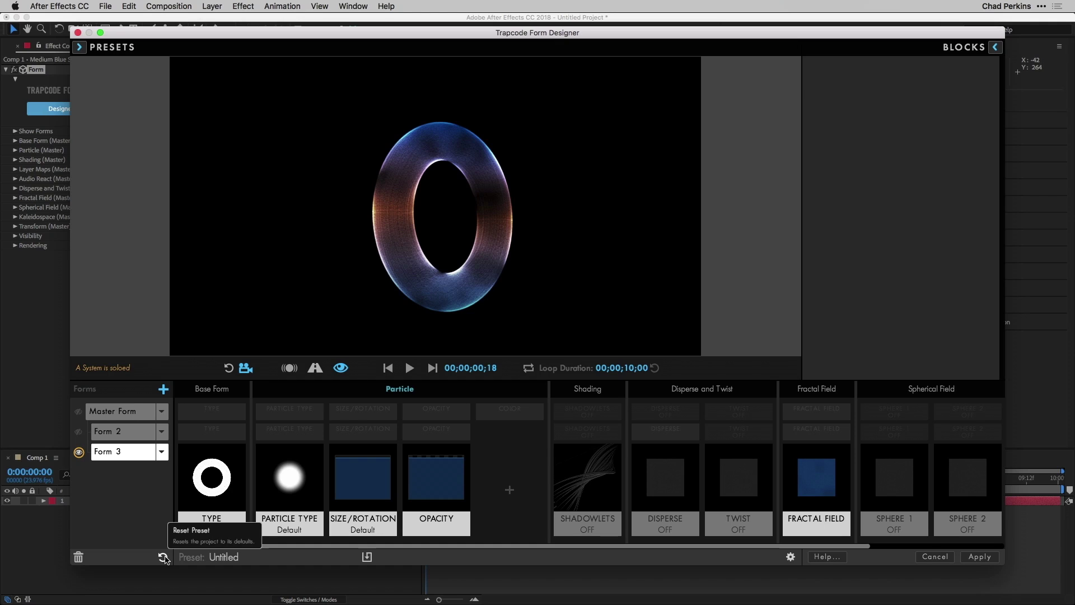
Reset the Designer's preview camera and switch the preview's visual display option off and back on.
click(229, 369)
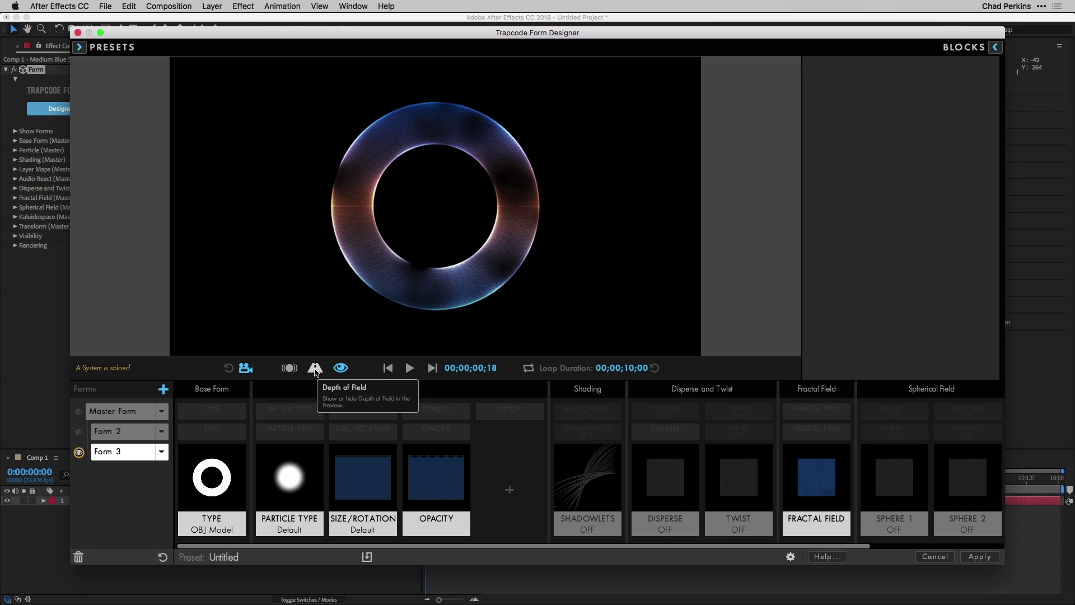
click(341, 368)
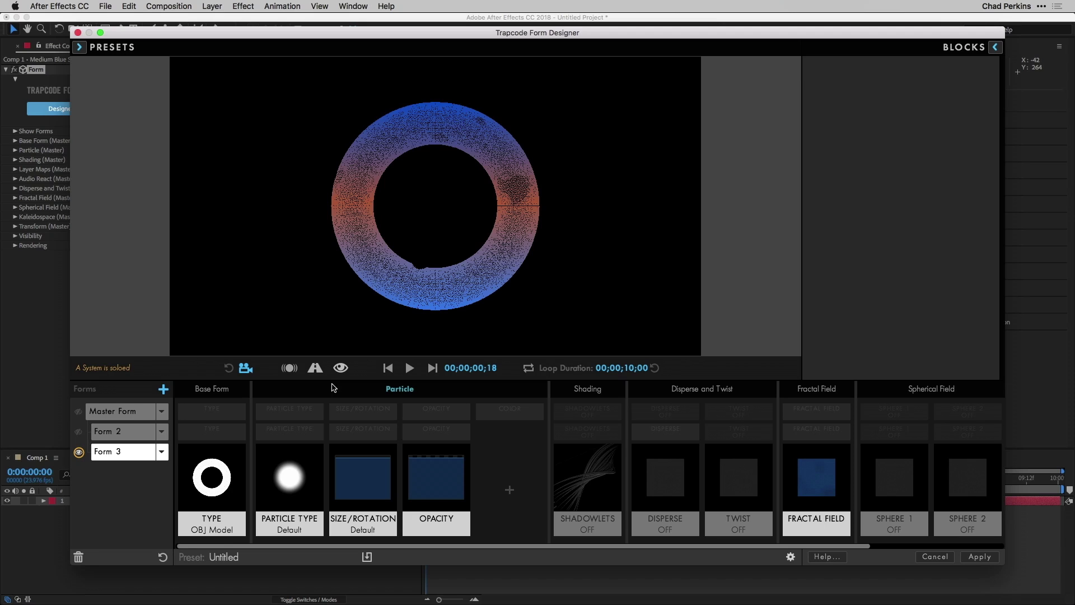
click(340, 368)
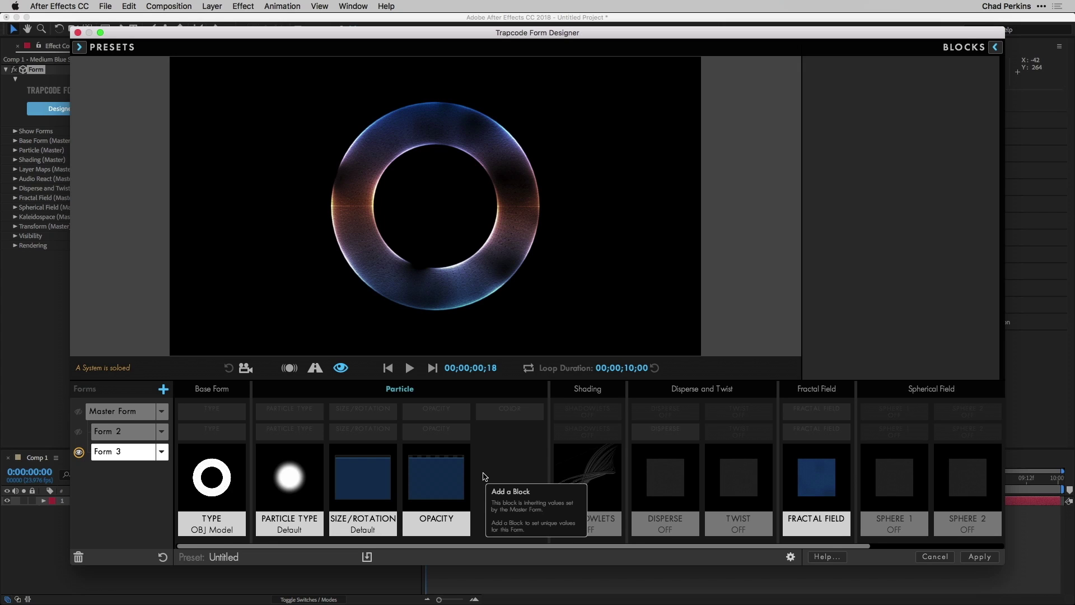
Compare the Color block slots of the Master Form, Form 2 and Form 3.
click(130, 413)
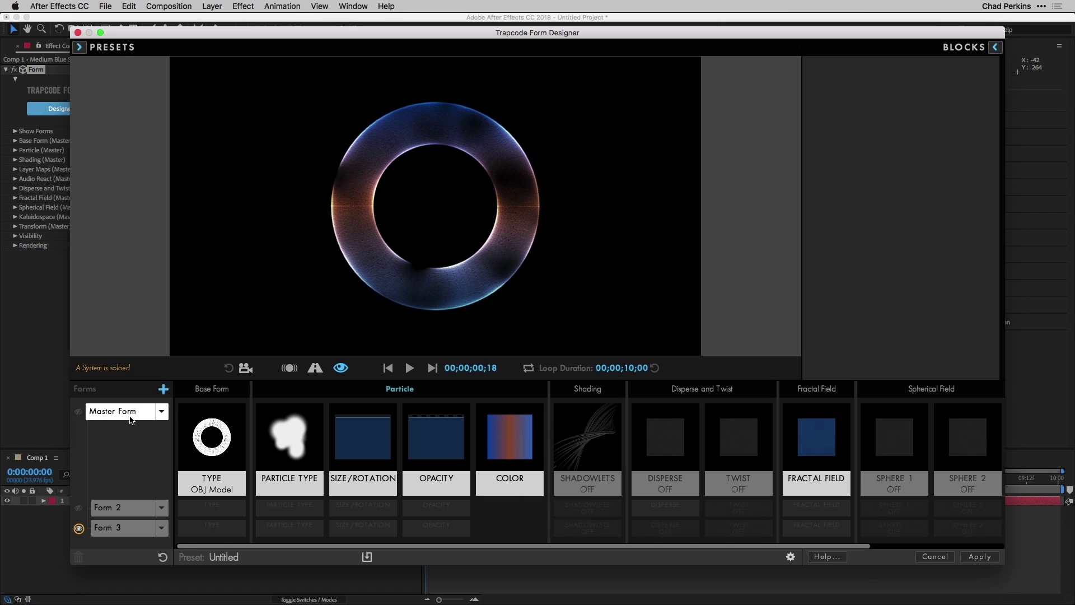
click(133, 509)
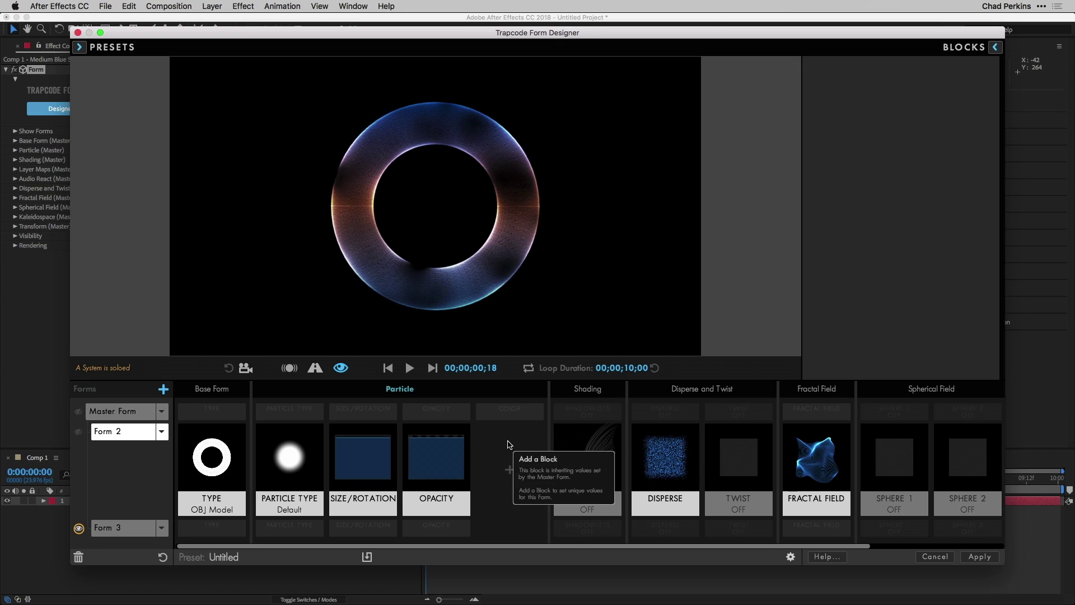
click(112, 414)
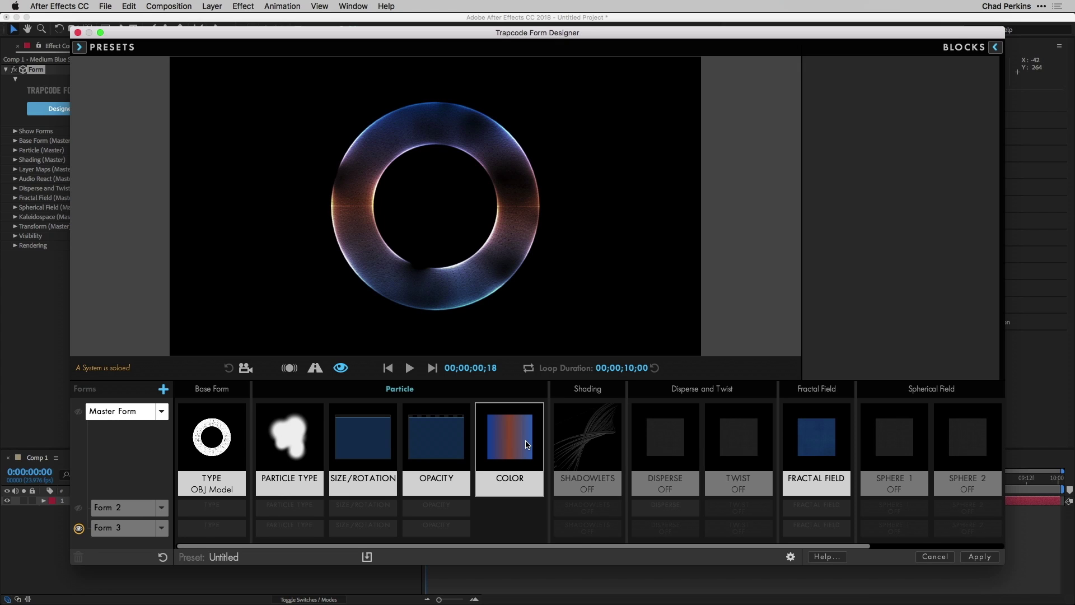
click(126, 514)
click(140, 527)
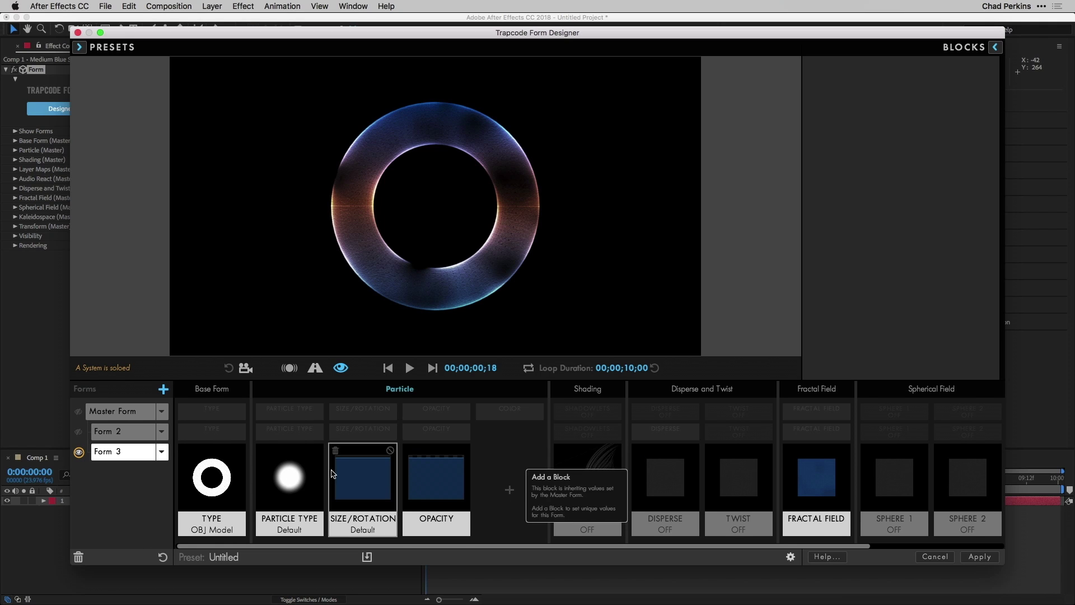
click(126, 435)
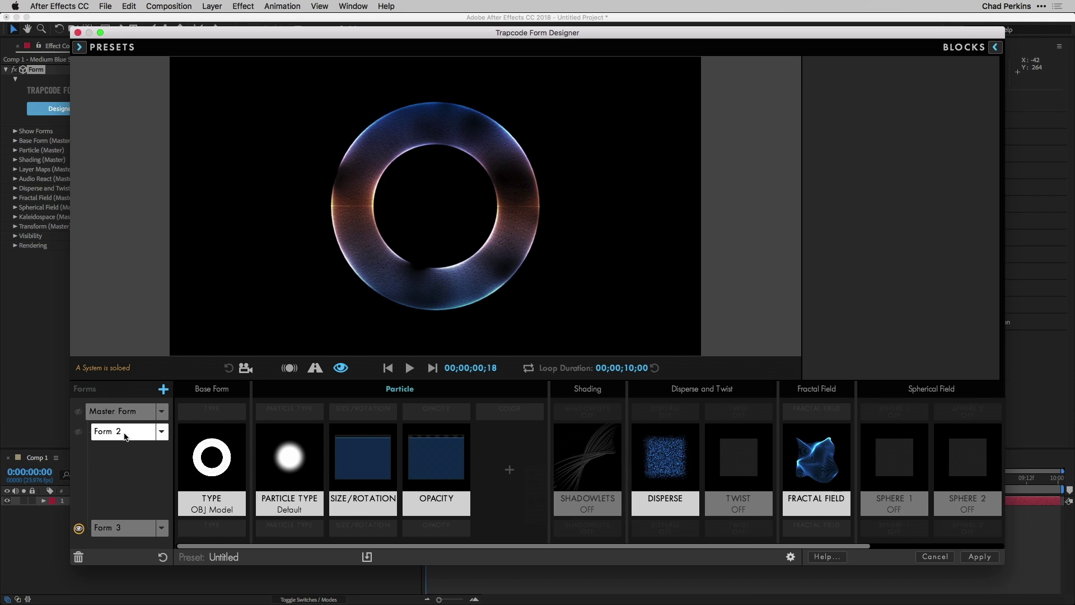
click(123, 525)
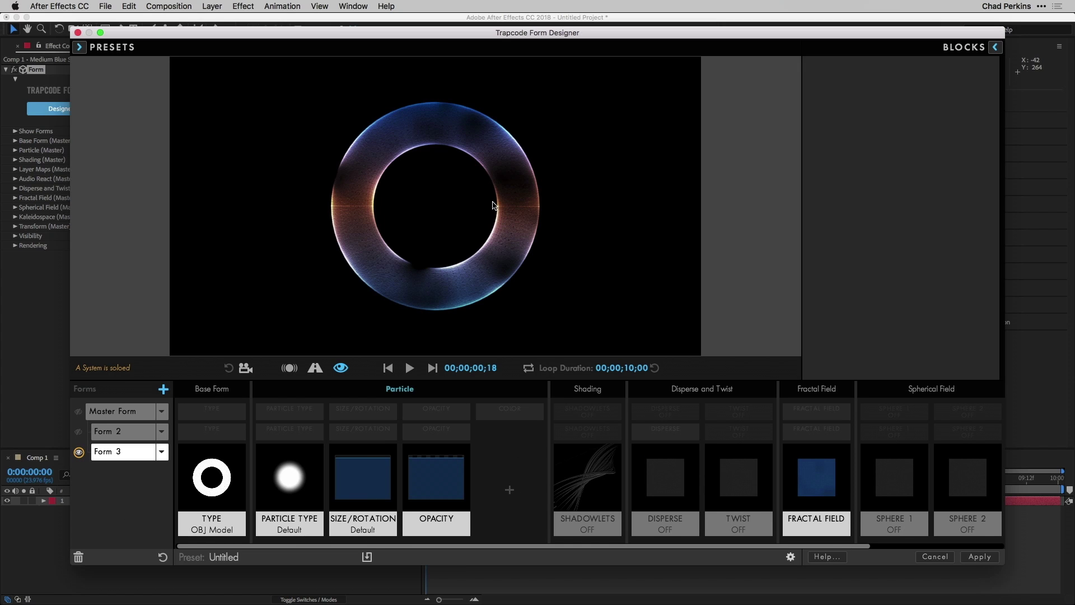
Unsolo Form 3 and add the Peachtree Color block to it.
click(78, 412)
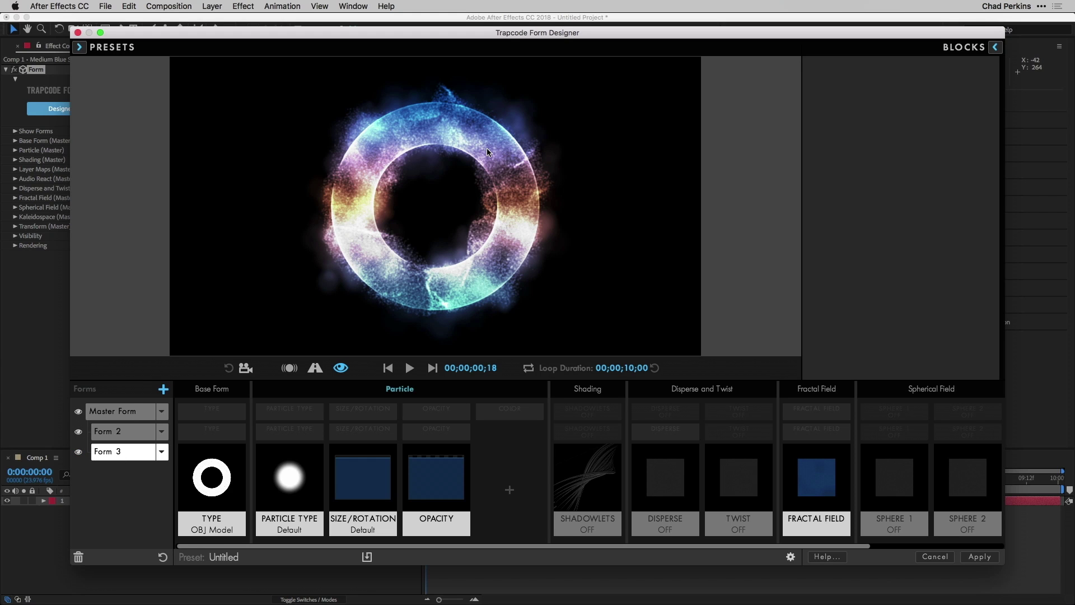
click(510, 493)
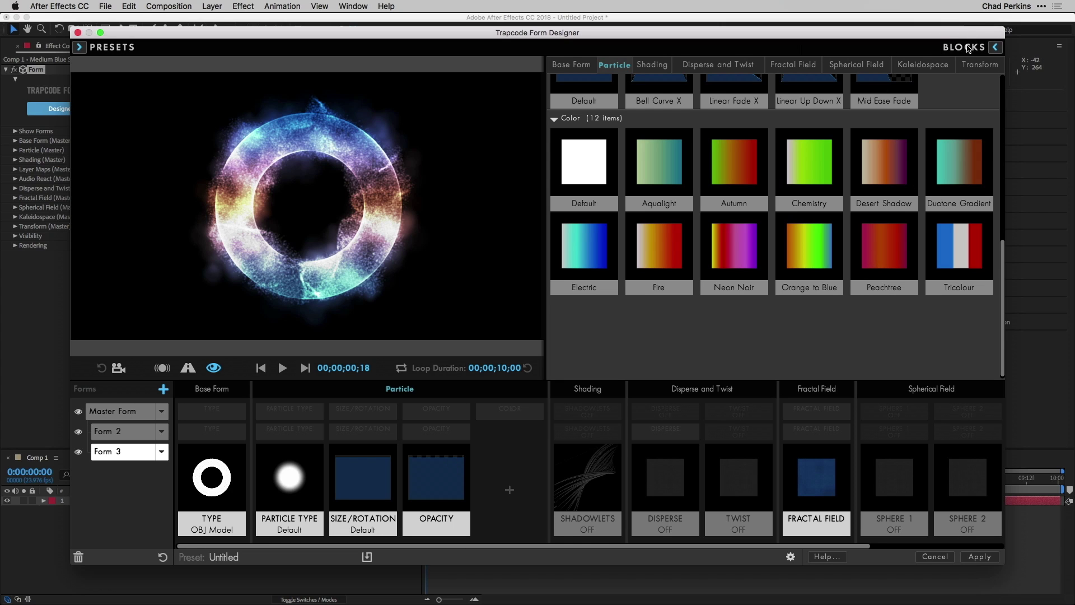
click(881, 242)
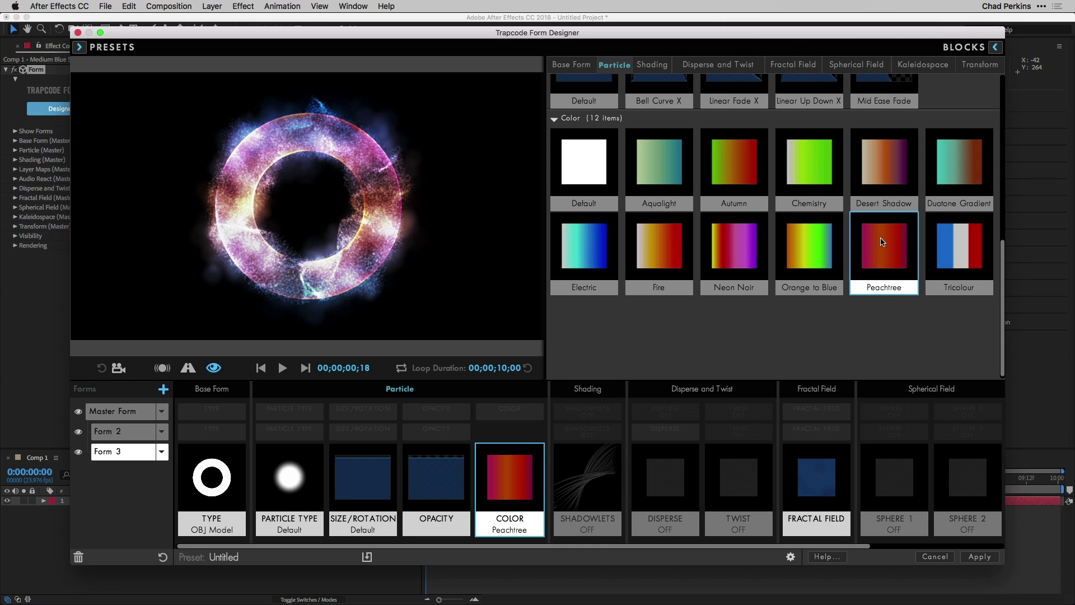
click(477, 445)
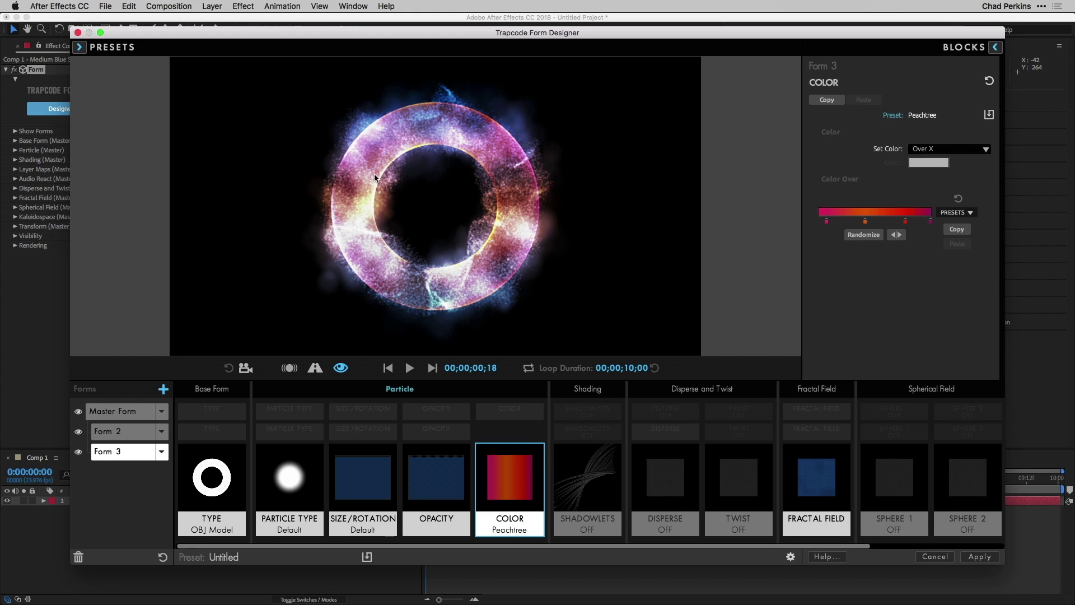
Examine the Master Form's Color settings against Form 2's empty slot and Form 3's Peachtree block.
click(123, 414)
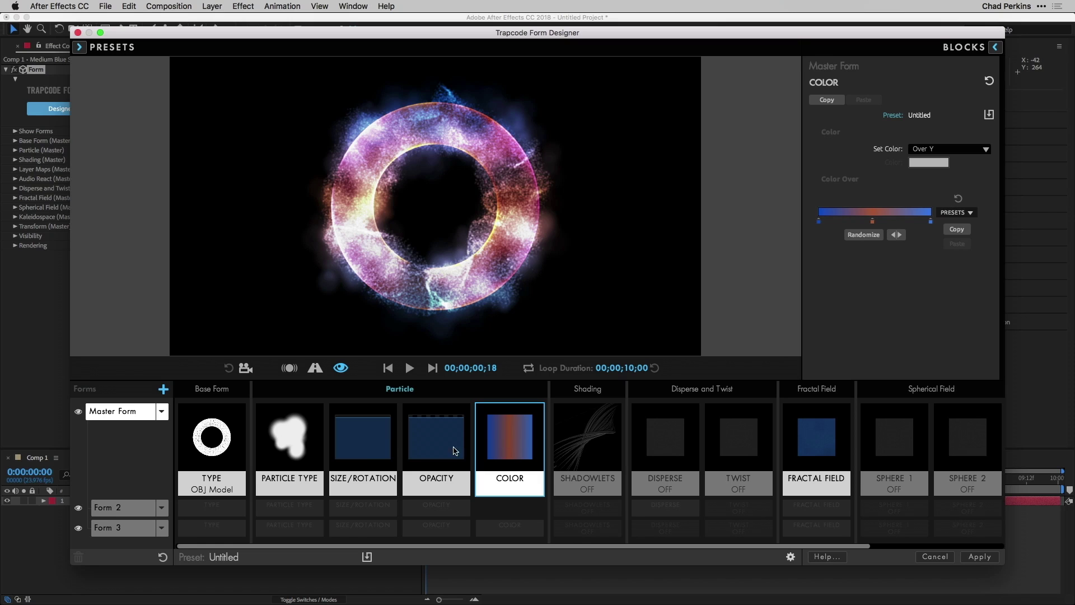
click(117, 509)
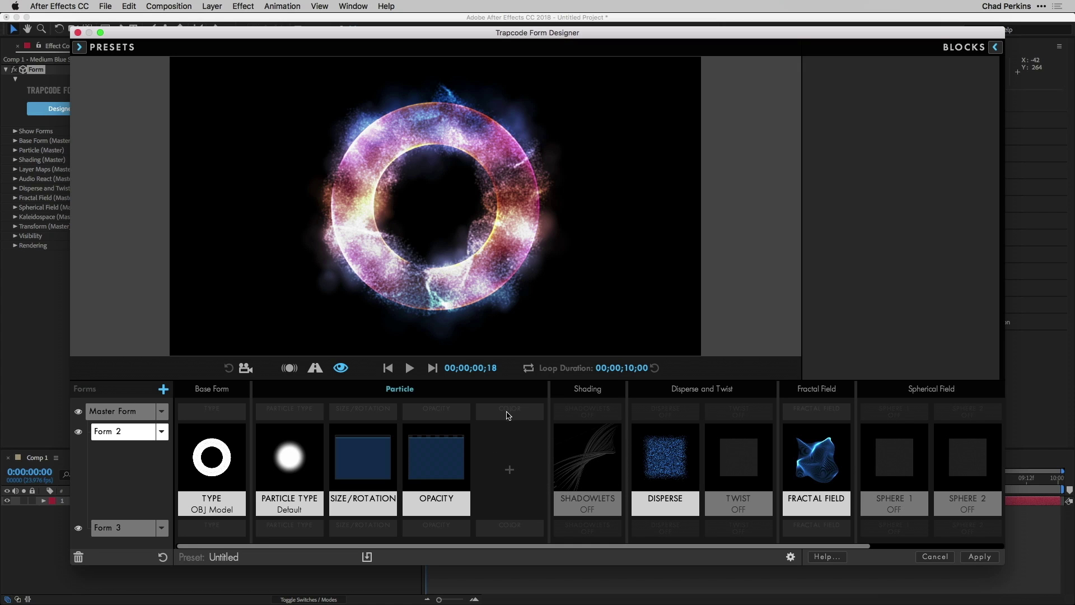
click(509, 463)
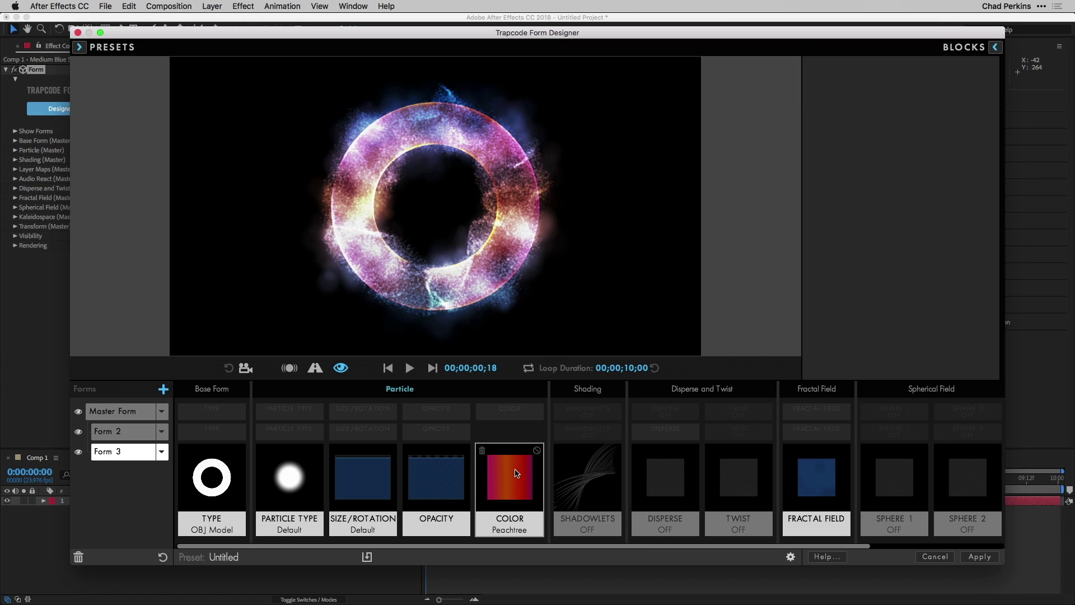
Delete Form 3's Peachtree Color block after toggling it off and on, and apply the Designer setup to the solid.
click(537, 451)
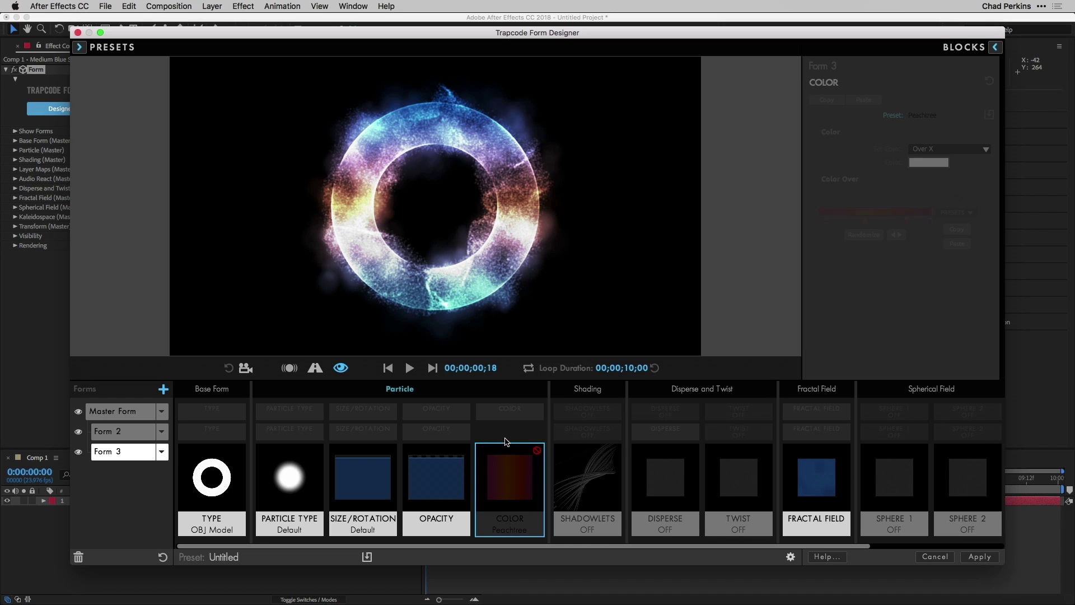
click(537, 451)
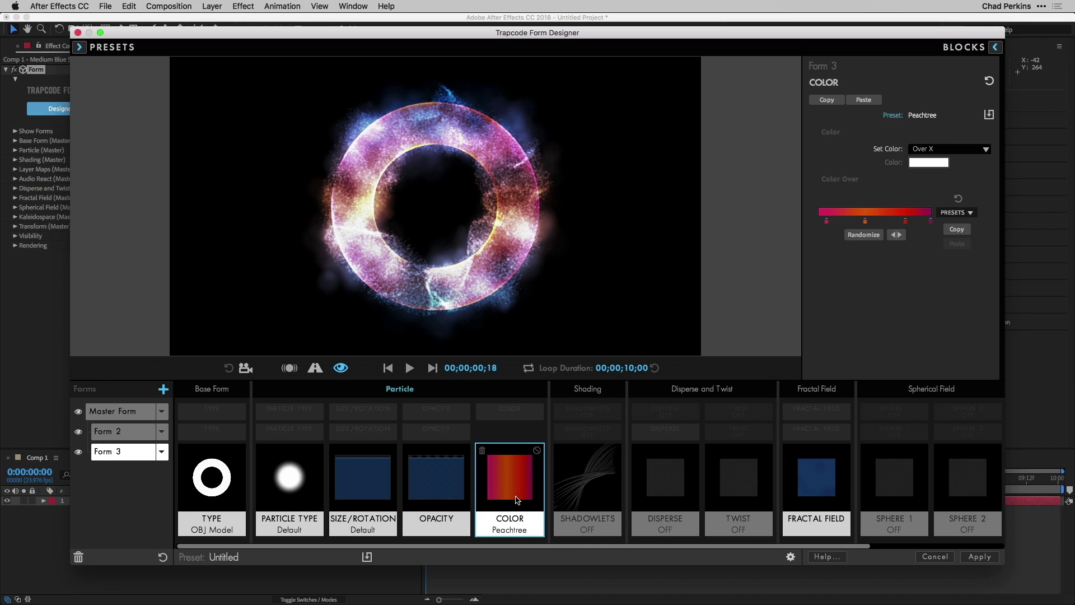
click(483, 453)
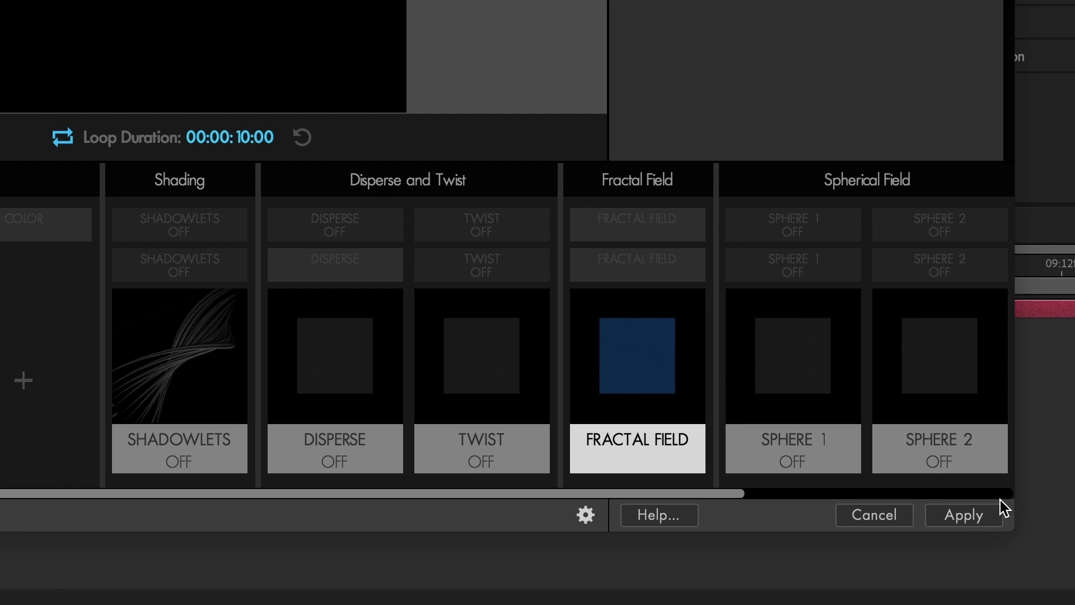
click(964, 515)
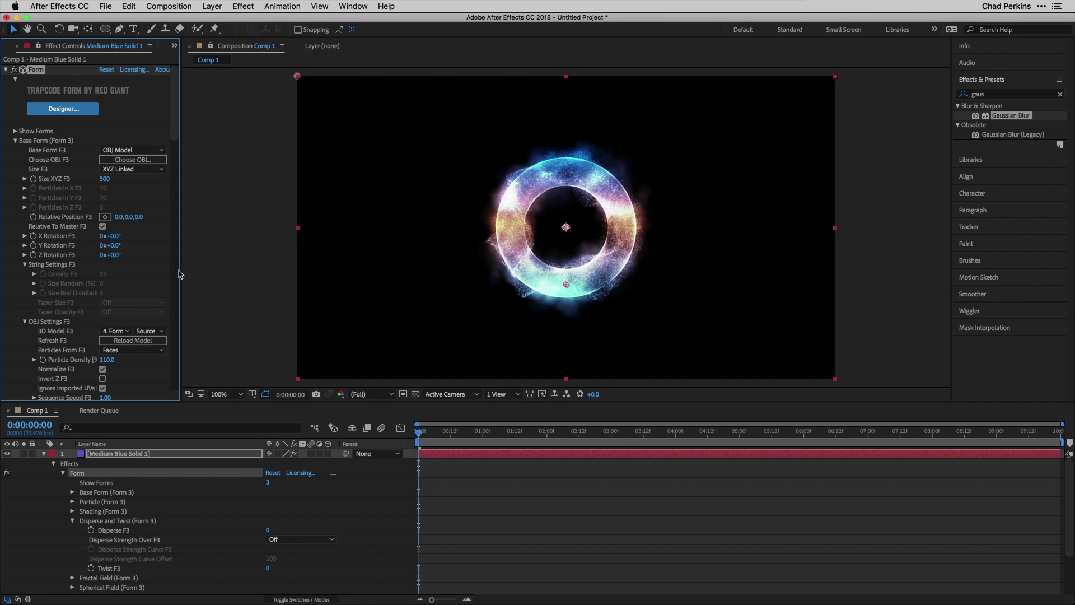
Try a different XYZ size for Form 3 and undo the change.
click(103, 179)
key(Return)
key(super+z)
Expand Show Forms, switch to the Master Form and reveal its Base Form settings.
click(14, 132)
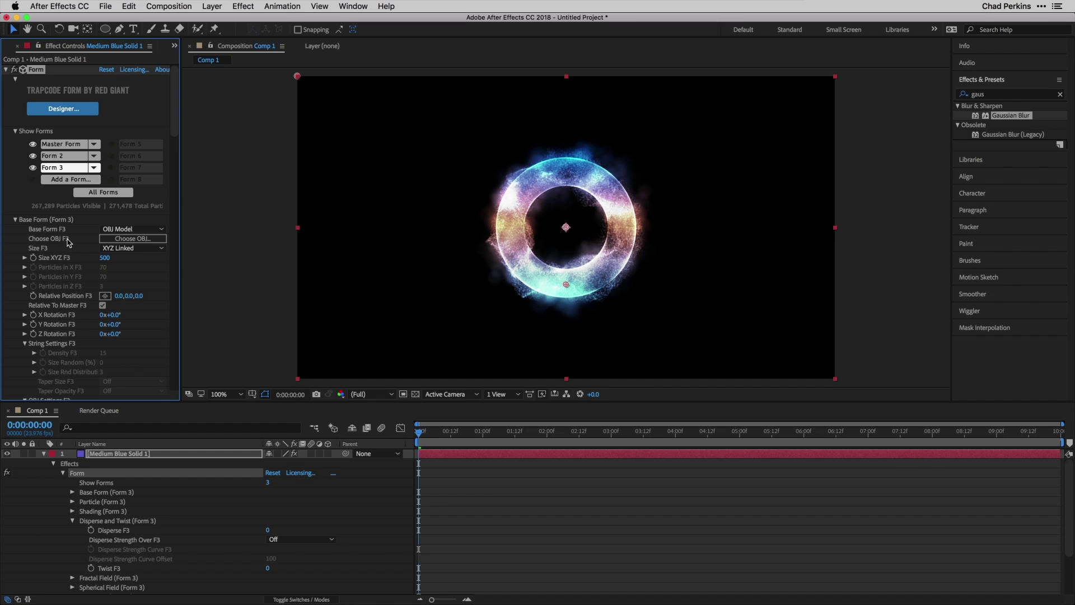
click(56, 145)
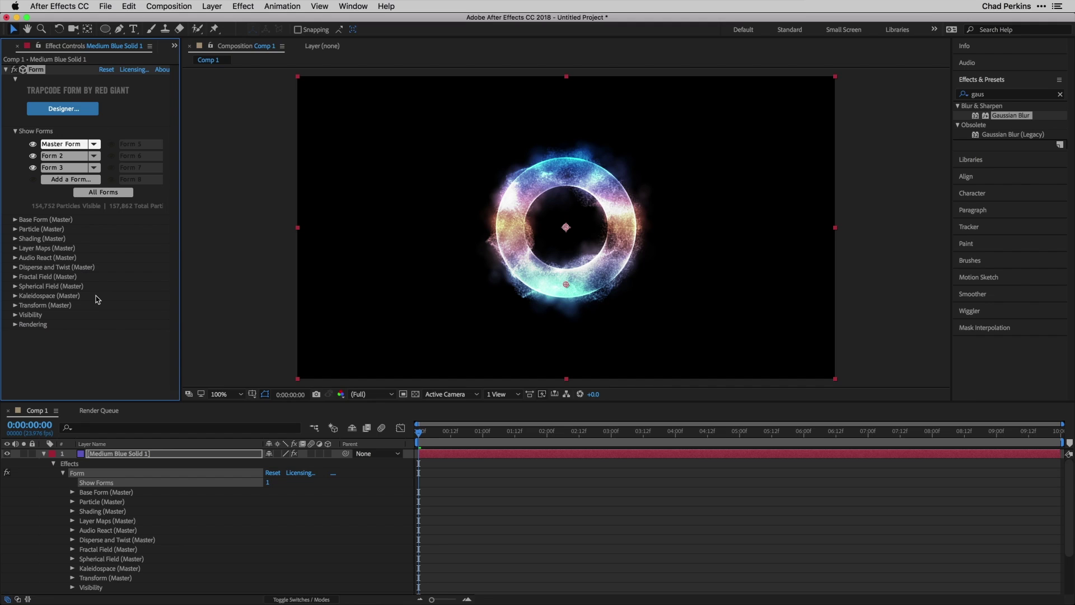
click(16, 220)
Try a Size XYZ of 700 on the Master Form and undo it.
click(105, 167)
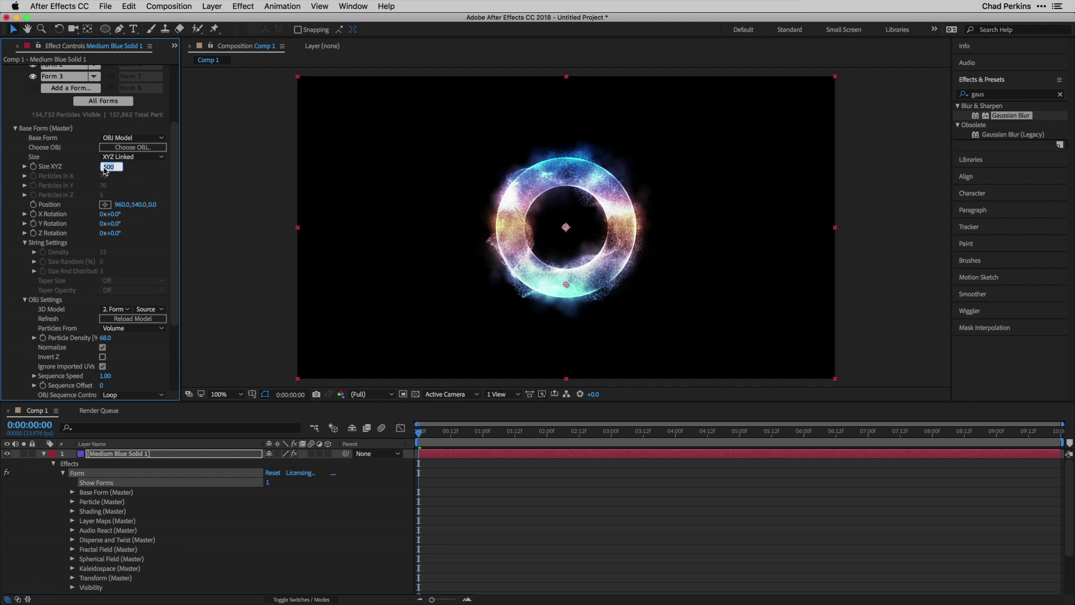
key(Return)
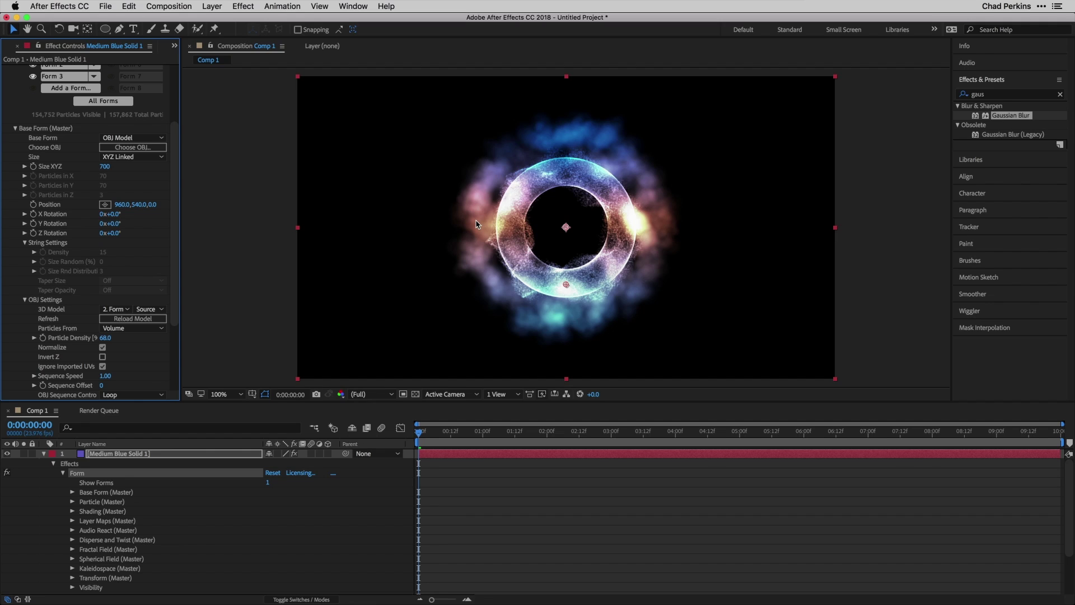
key(super+z)
Solo the Master Form from the effect controls and try to unhide all forms.
scroll(135, 134, up, 5)
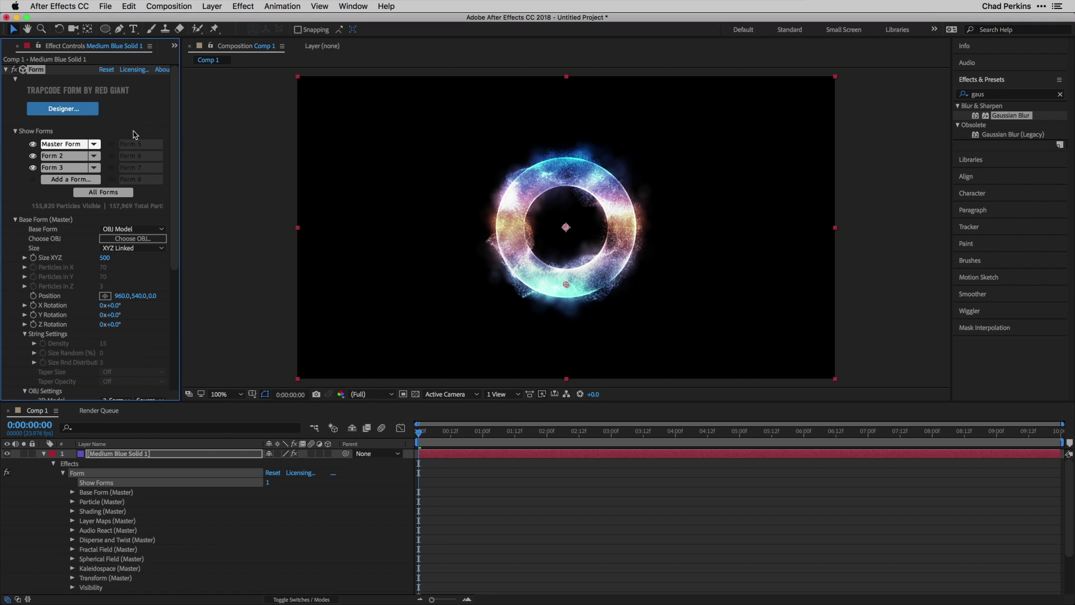
click(94, 144)
click(132, 164)
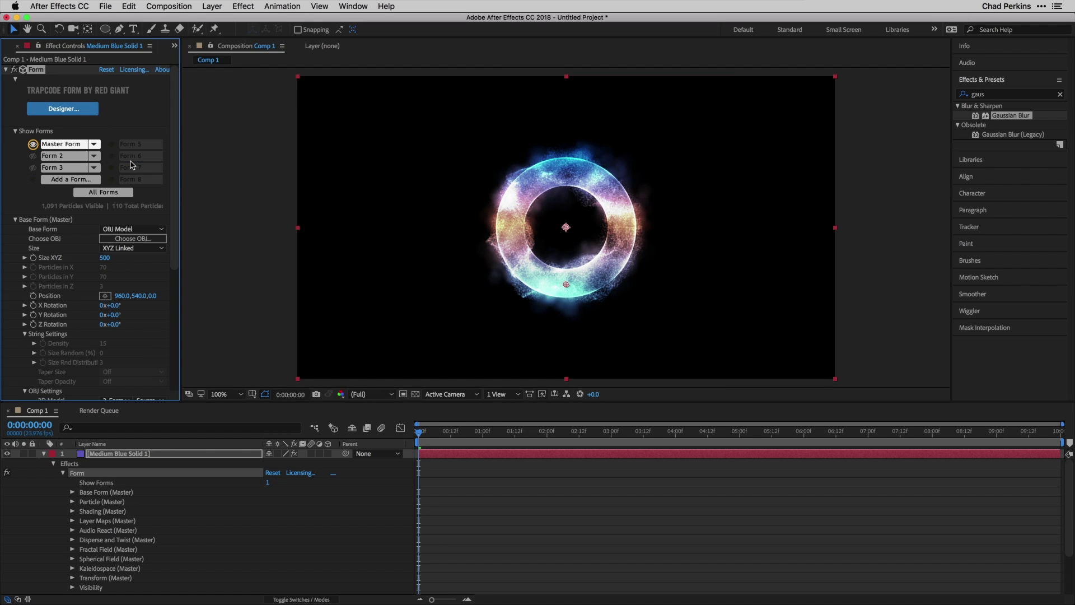
click(98, 148)
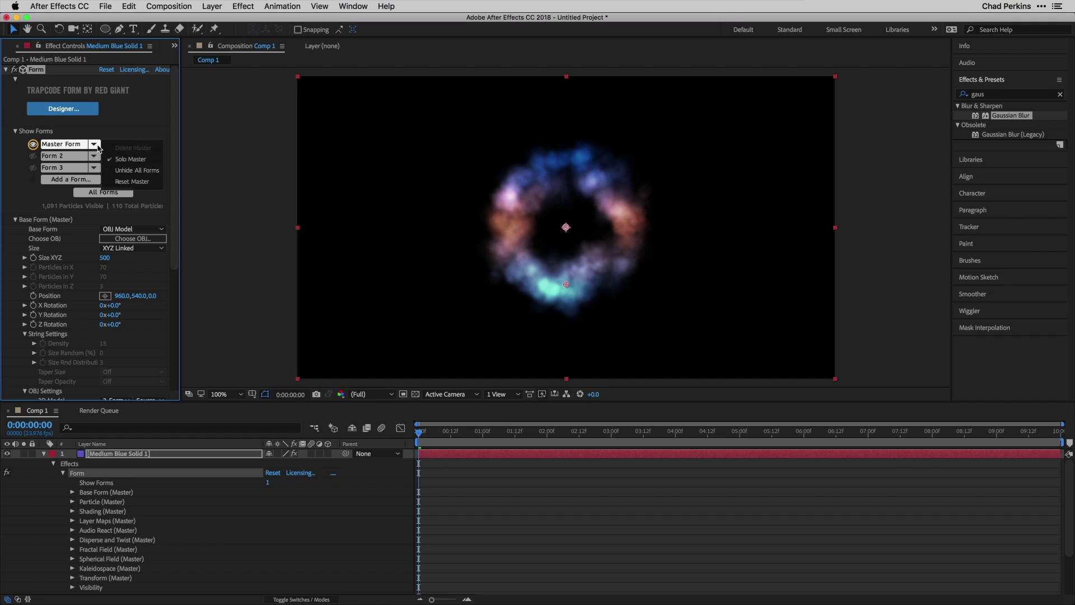
click(137, 170)
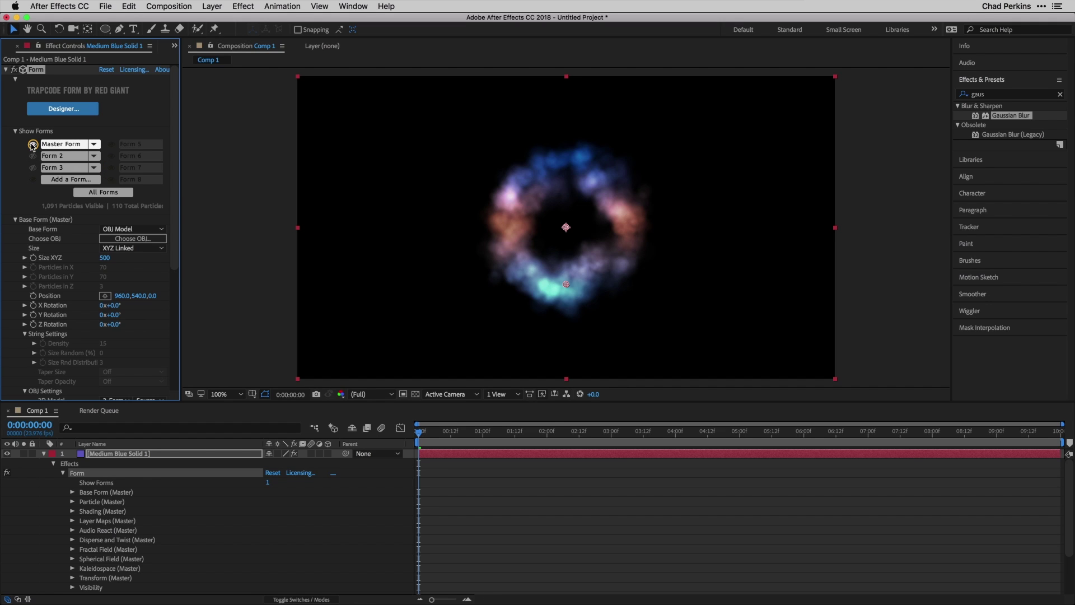
Release the Master Form's solo and toggle Form 2 and Form 3, leaving all three forms visible.
click(32, 167)
click(32, 156)
click(33, 157)
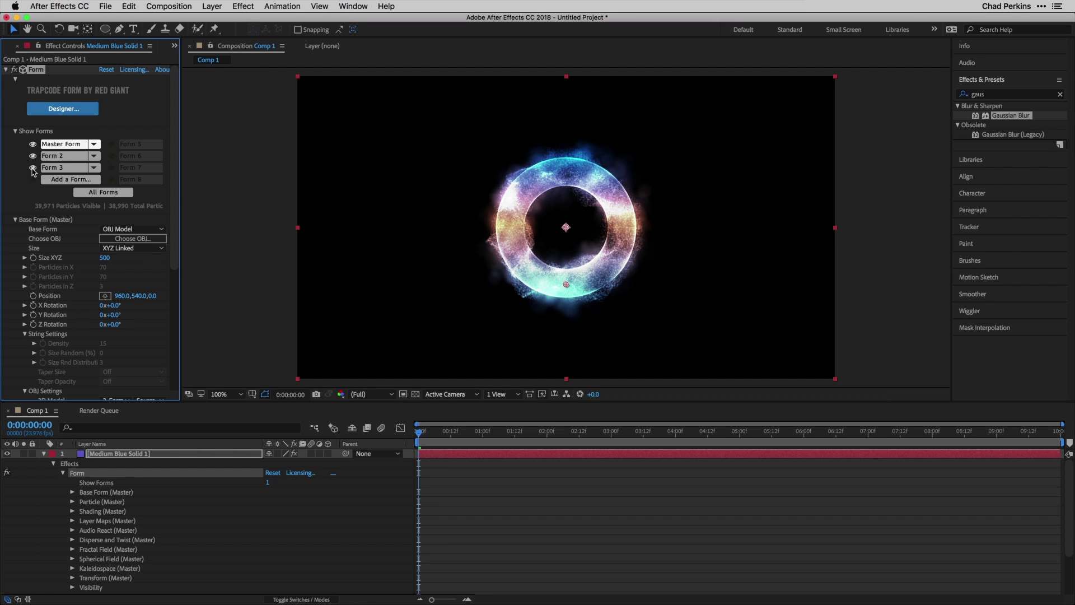
click(32, 168)
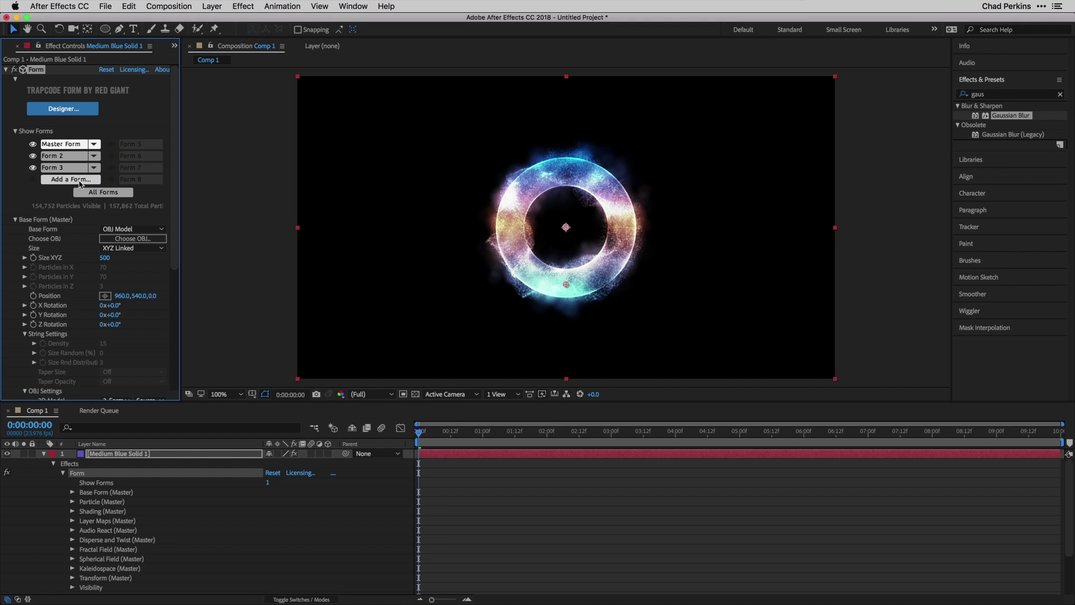
Show the settings of all forms together and collapse Form 2's Sphere 2 and Sphere 1 groups.
click(104, 193)
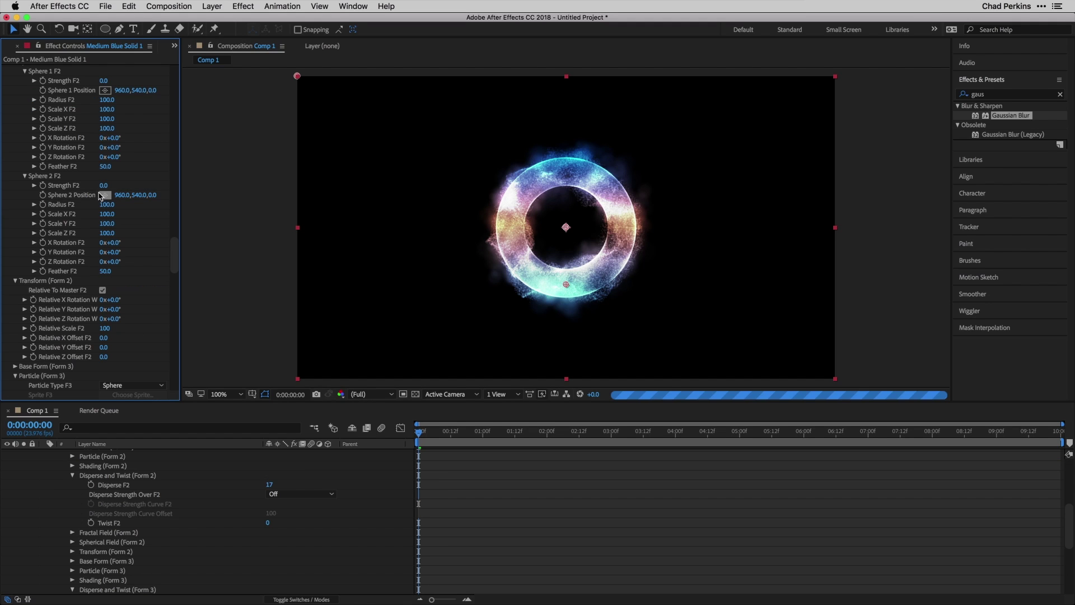
click(25, 177)
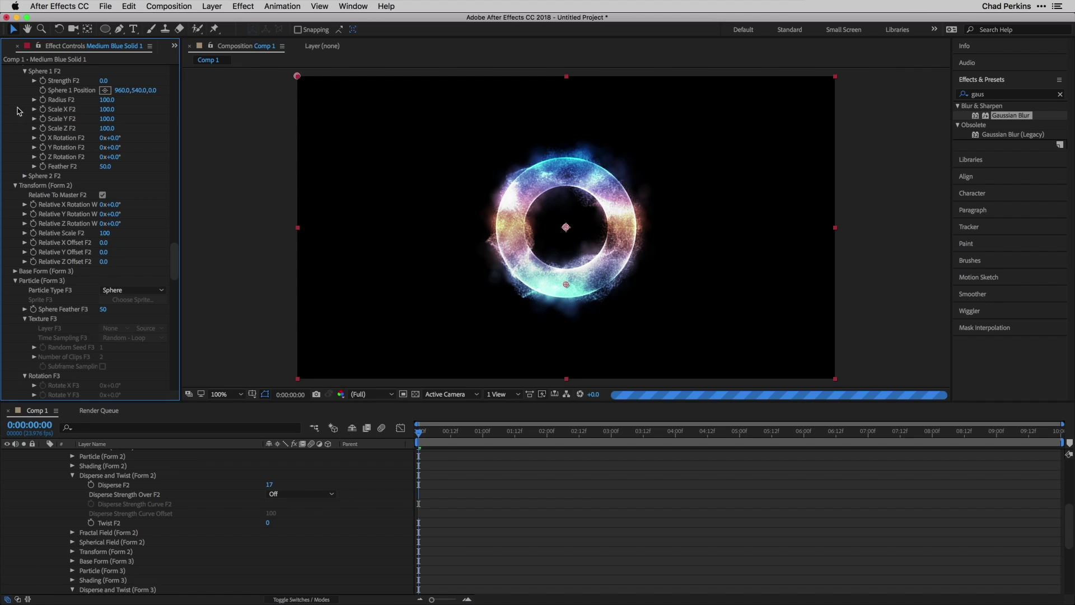
click(24, 73)
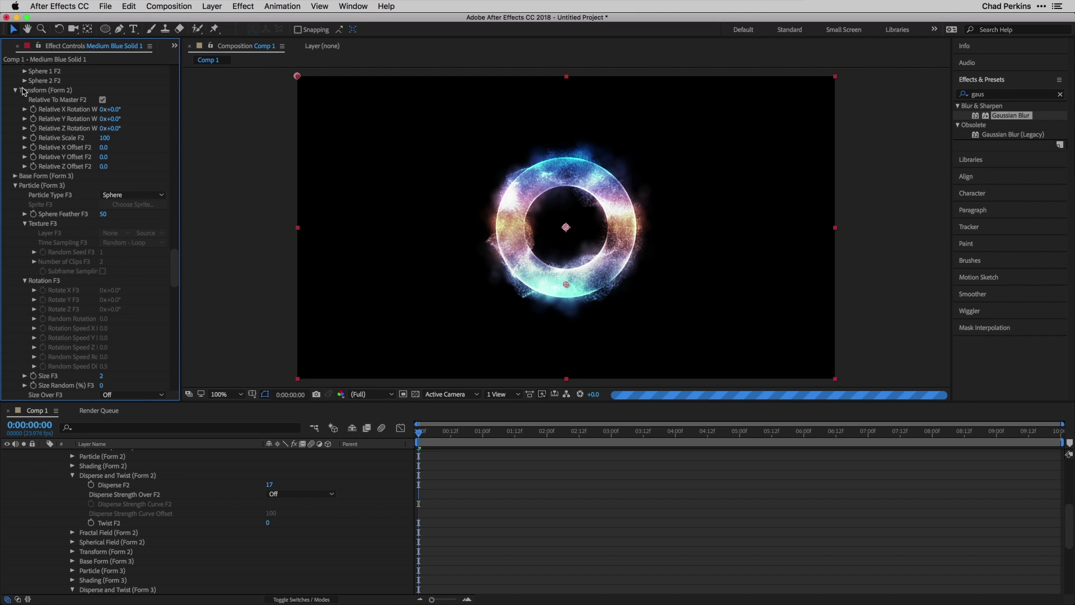
Collapse the Master Form's Base Form group and Form 2's Base Form, Particle and Shading groups.
scroll(156, 259, up, 2)
drag(171, 269, 171, 133)
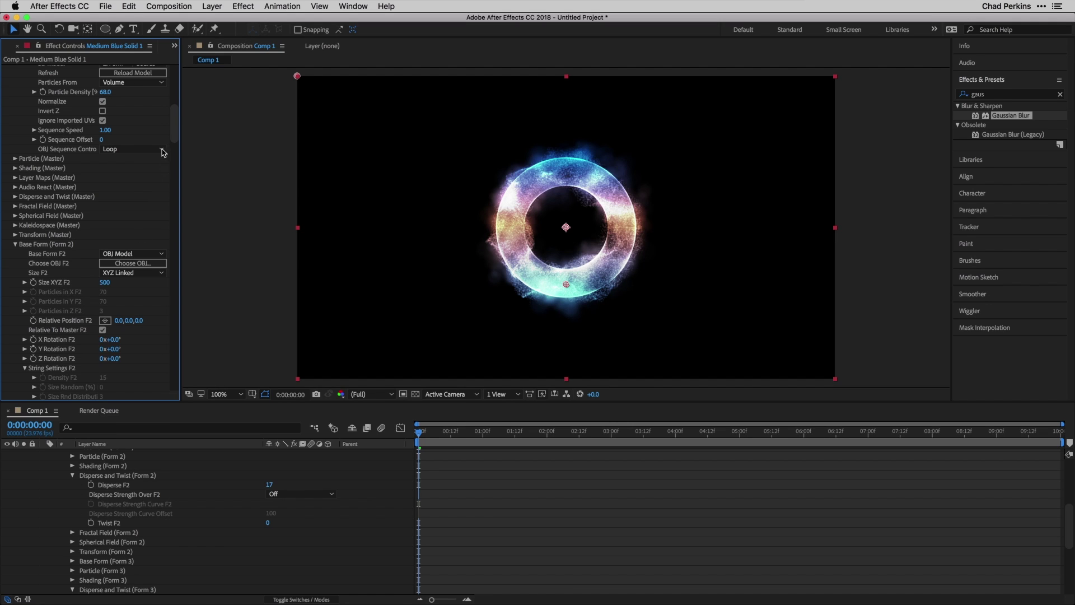
drag(172, 134, 176, 59)
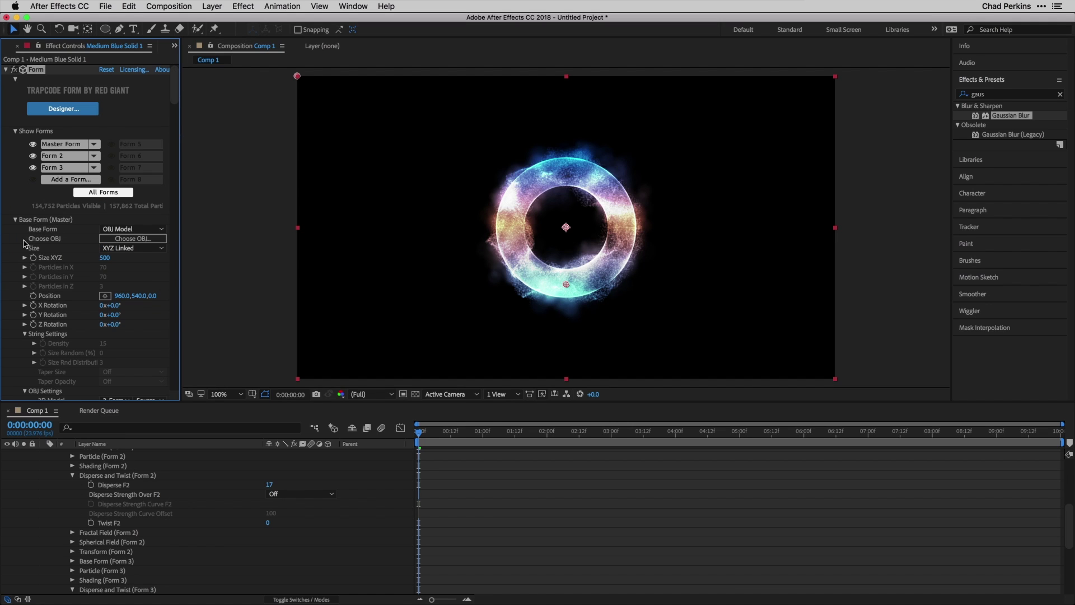
click(15, 219)
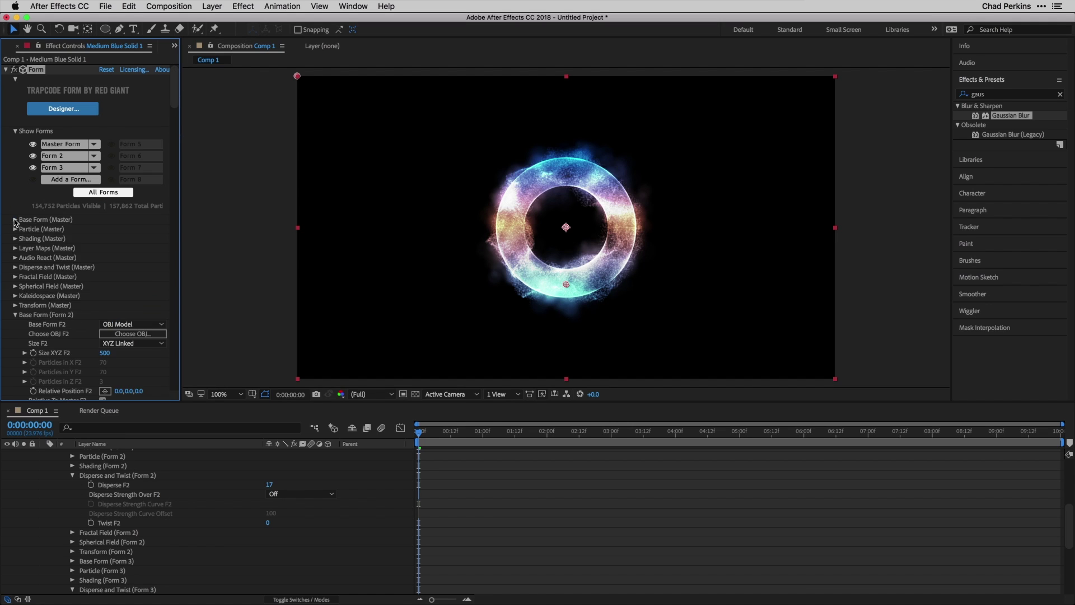
click(15, 314)
click(15, 324)
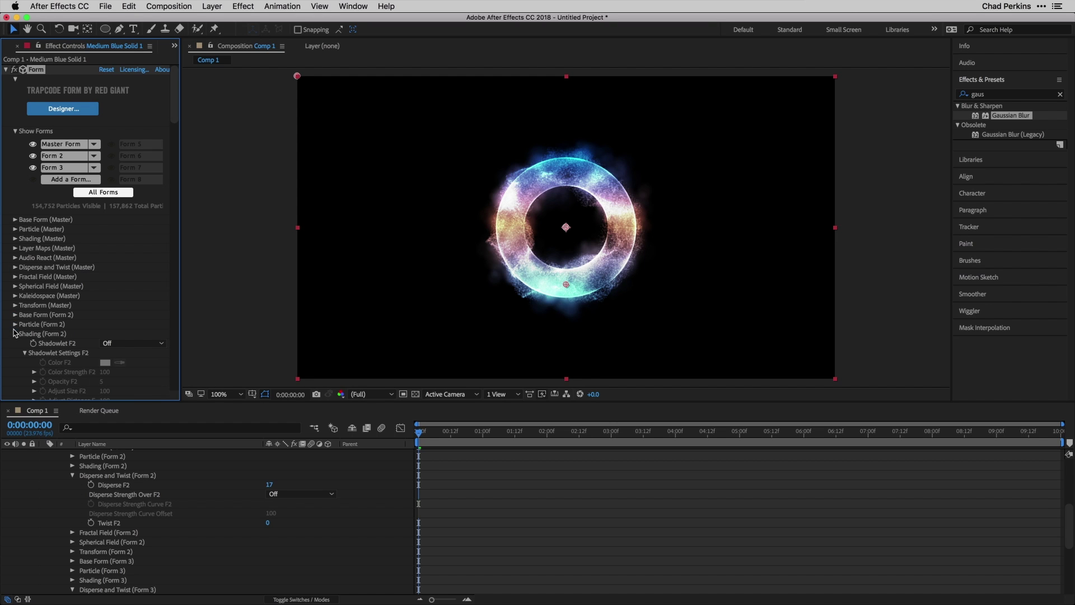
click(15, 334)
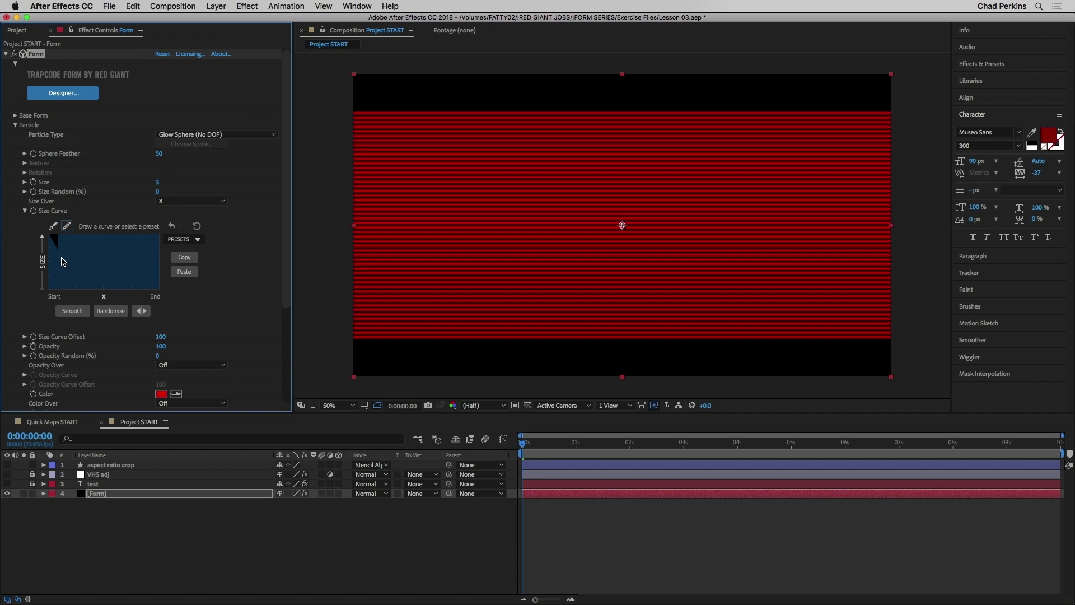
Draw a V-shaped particle size curve over X for the Form layer, dipping to zero in the middle.
mouse_move(63, 262)
mouse_down()
mouse_move(109, 286)
mouse_move(159, 237)
mouse_up()
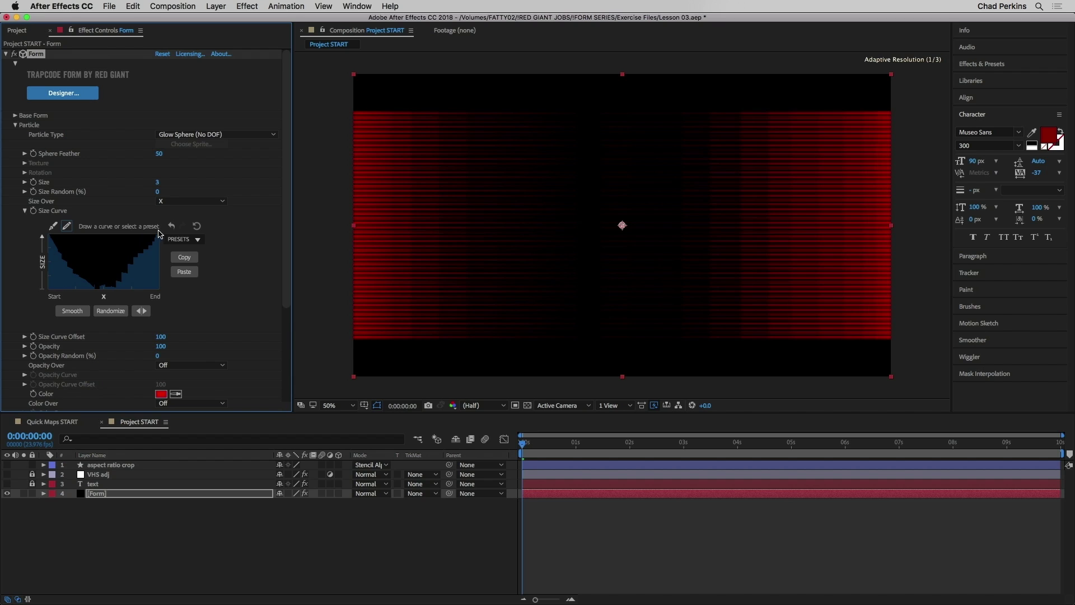